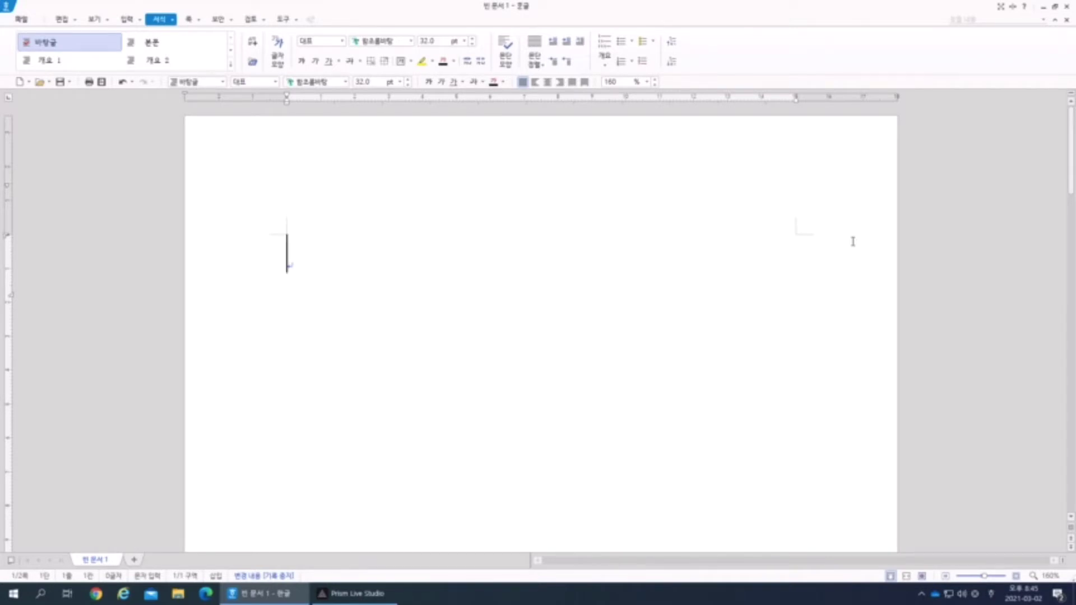
Insert the circled numbers ①②③④⑤ from the character map's circled-character set (원문자)
key(ctrl+F10)
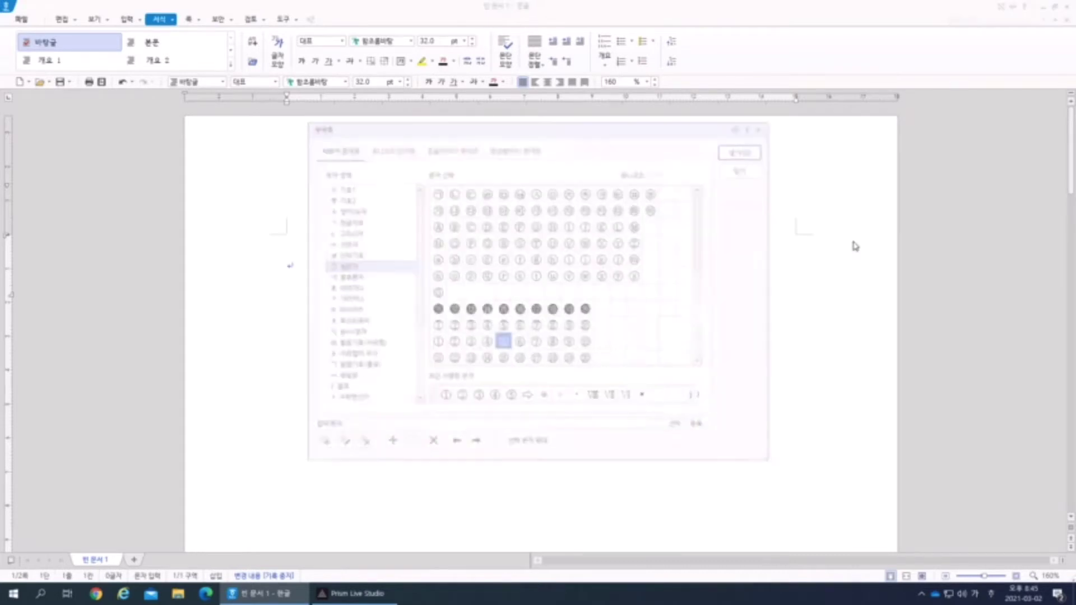
click(358, 276)
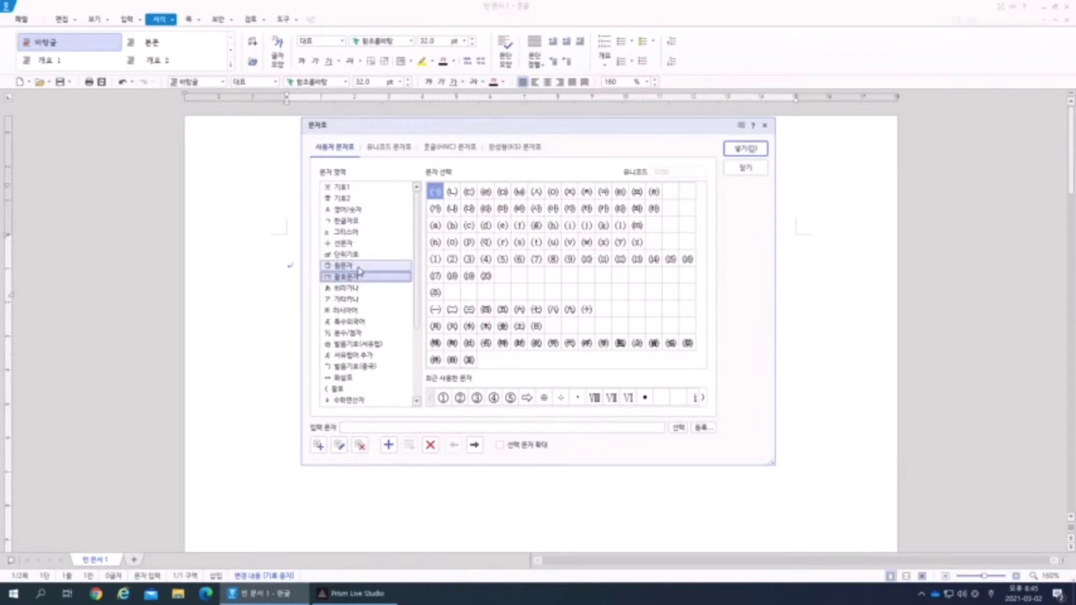
click(360, 266)
double_click(435, 342)
double_click(452, 342)
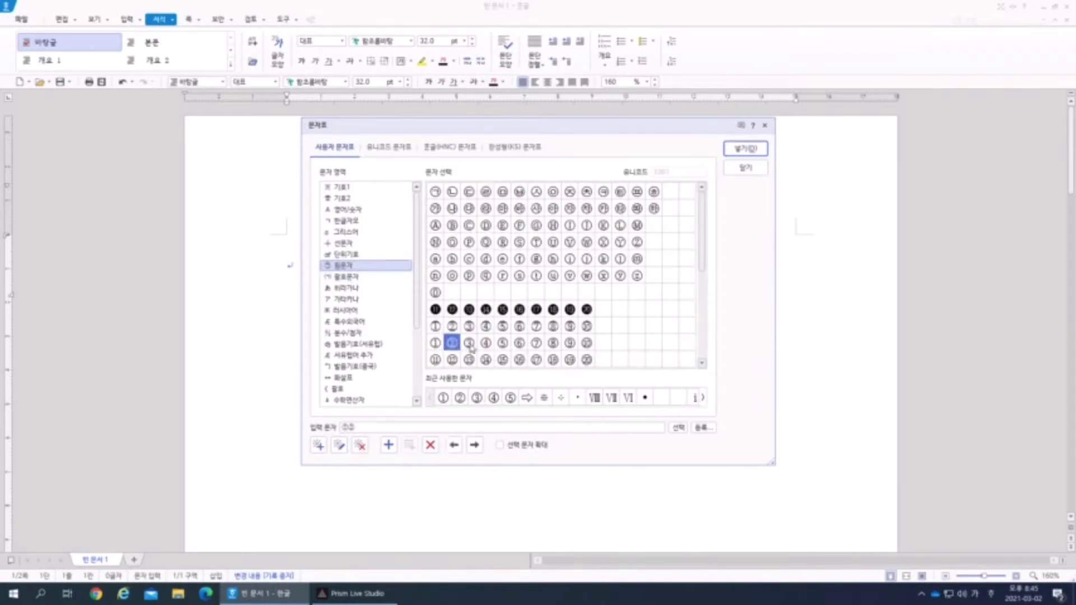
double_click(470, 342)
double_click(486, 342)
double_click(503, 342)
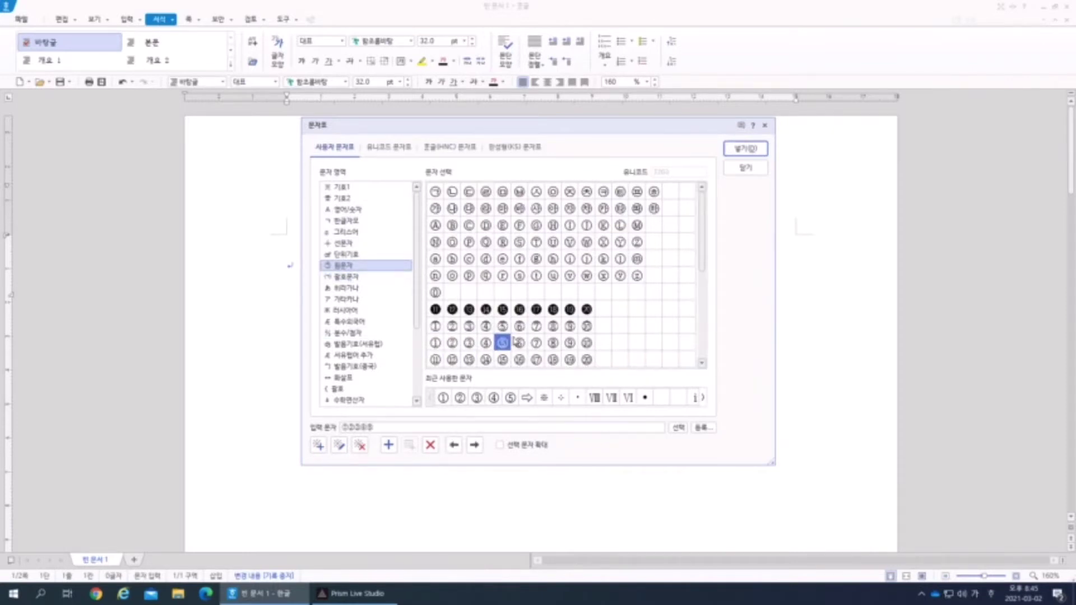
click(745, 149)
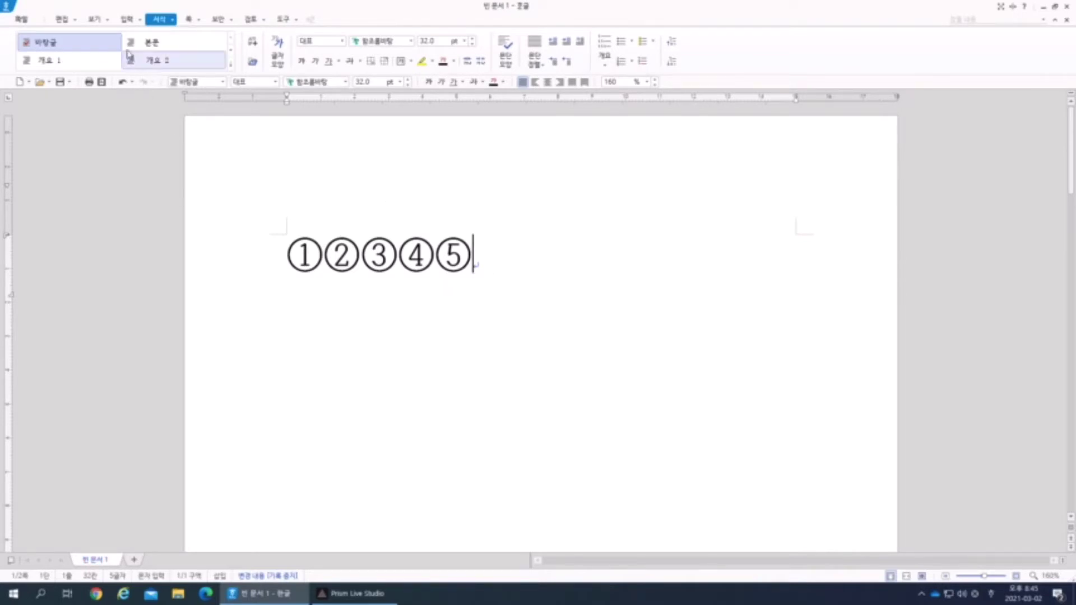
Open the boilerplate (상용구) contents list and enlarge its dialog to show more entries
click(129, 20)
click(139, 20)
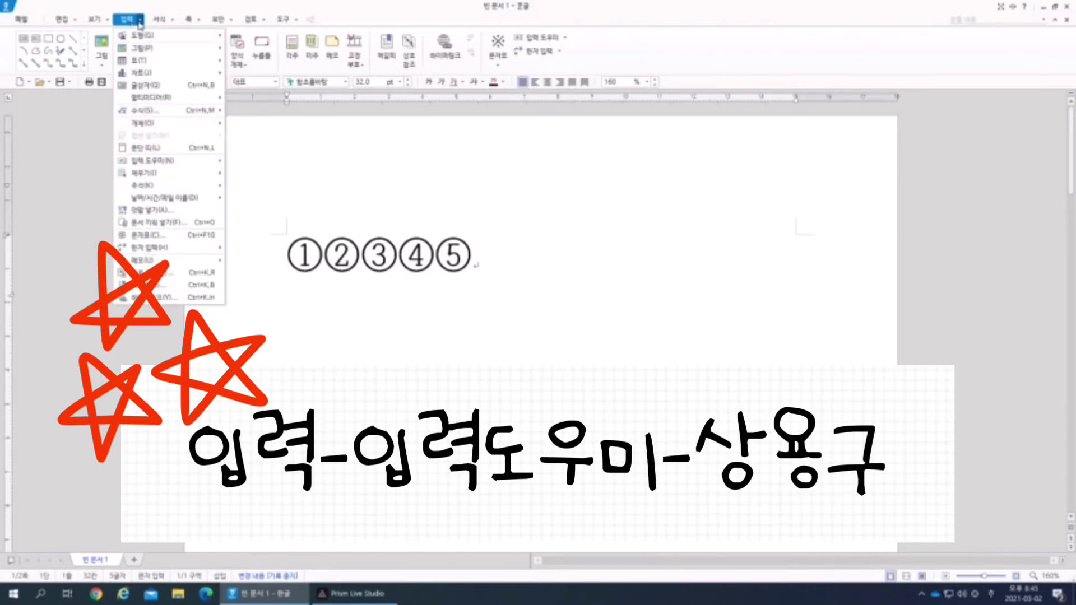
click(140, 21)
click(139, 21)
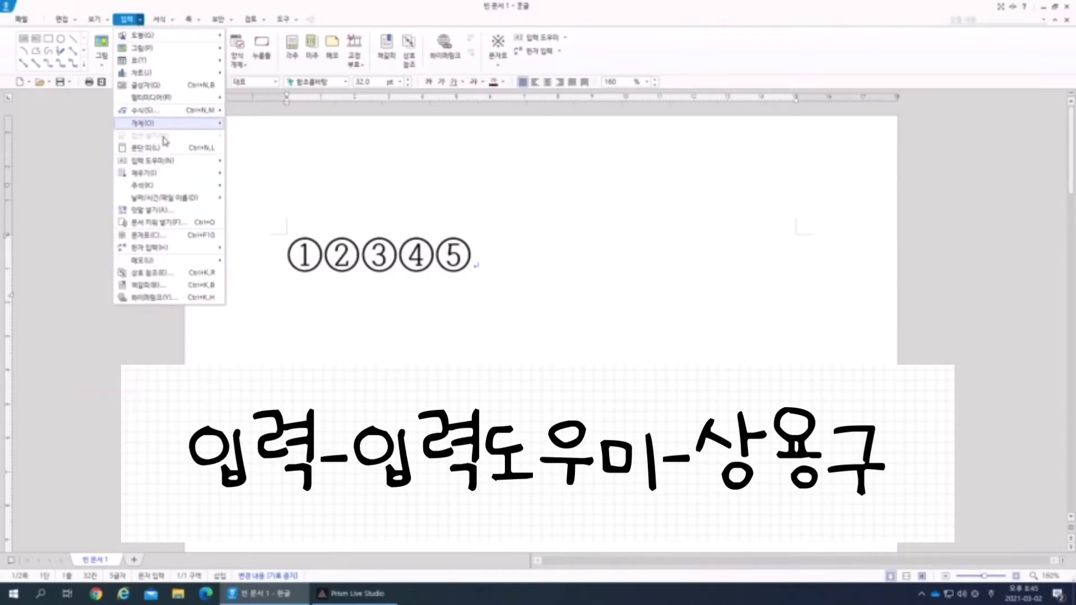
mouse_move(198, 168)
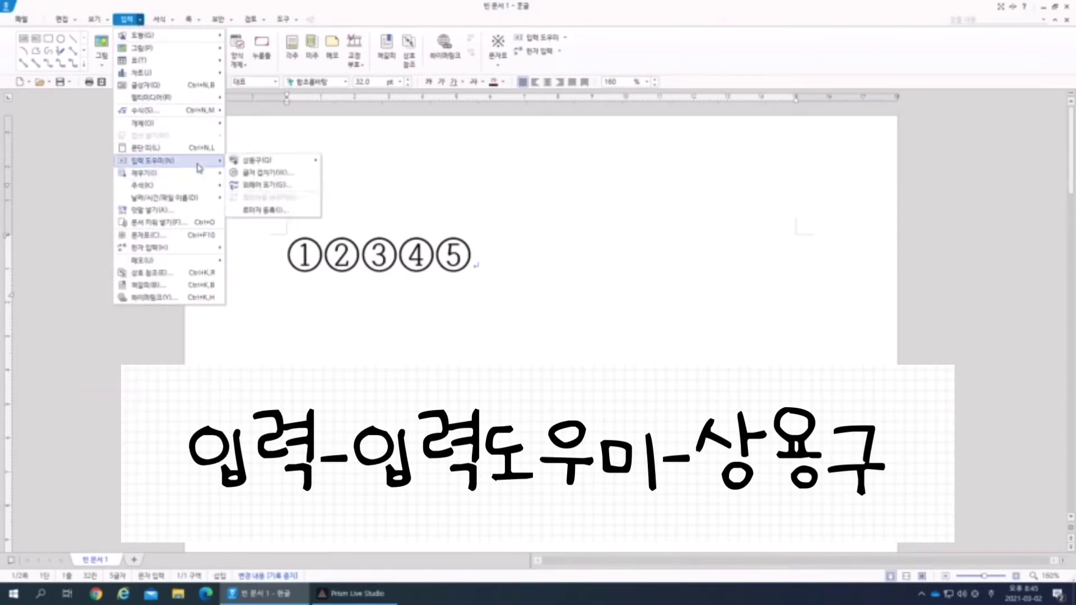
mouse_move(264, 165)
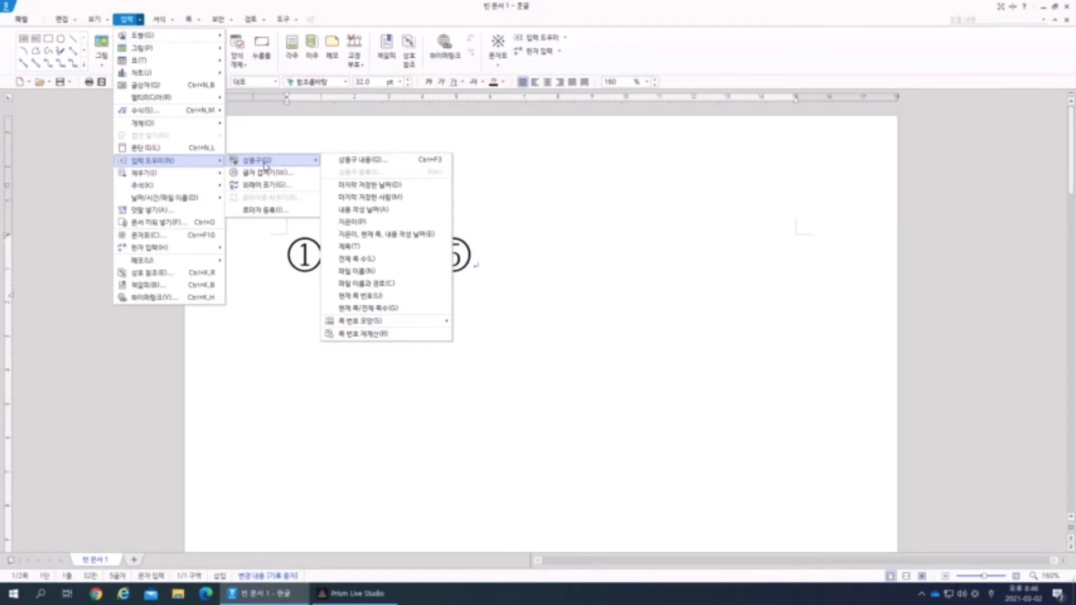
click(362, 160)
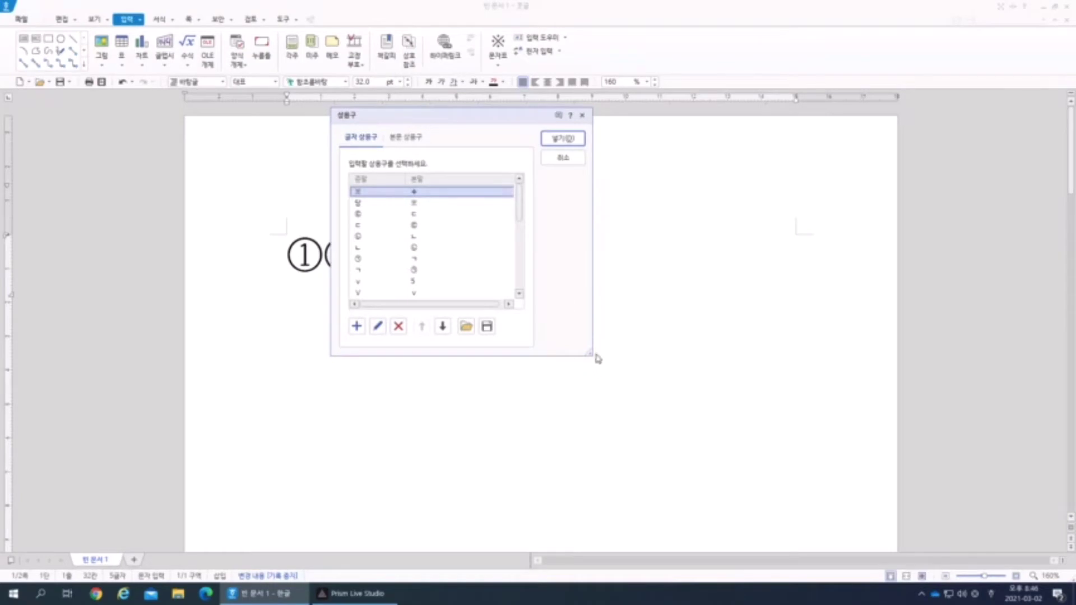
drag(591, 354, 707, 487)
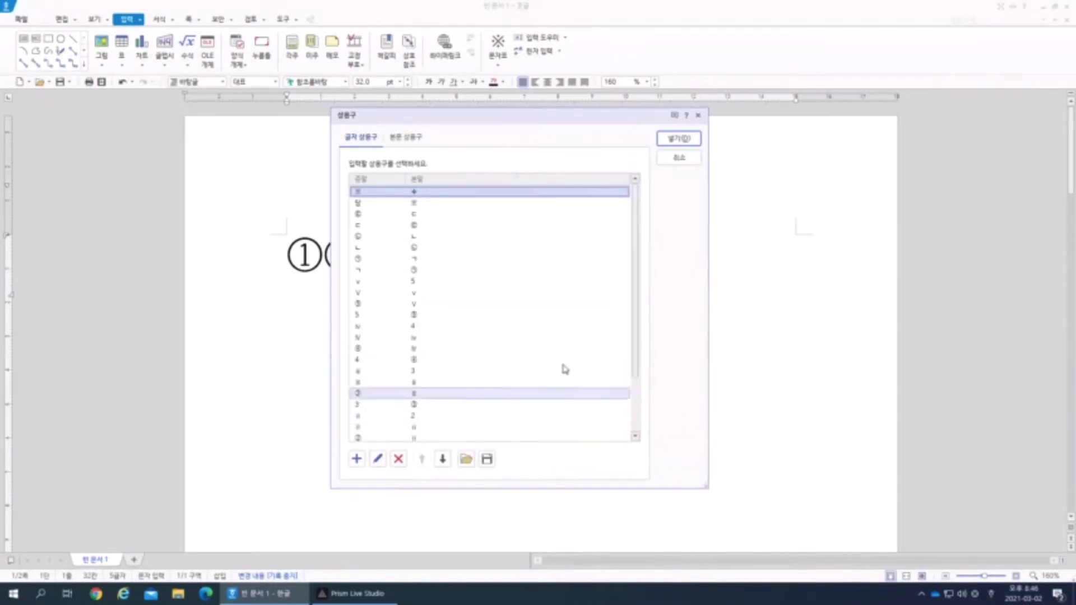
Examine the character boilerplate pairs for the symbols, circled consonants and numbers down to the list's end, and close the dialog without inserting
click(377, 203)
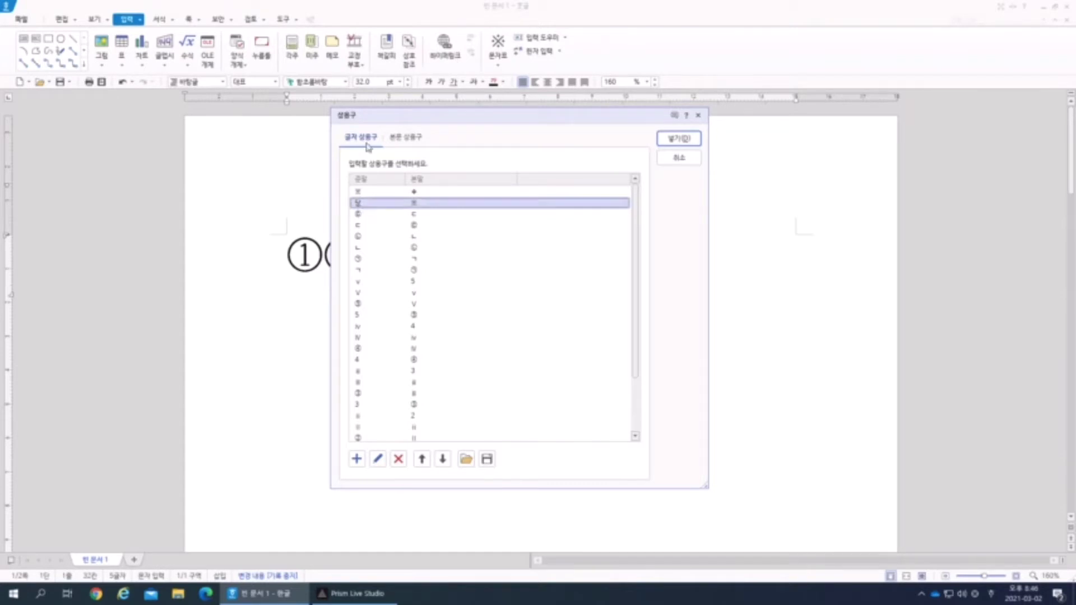
click(420, 192)
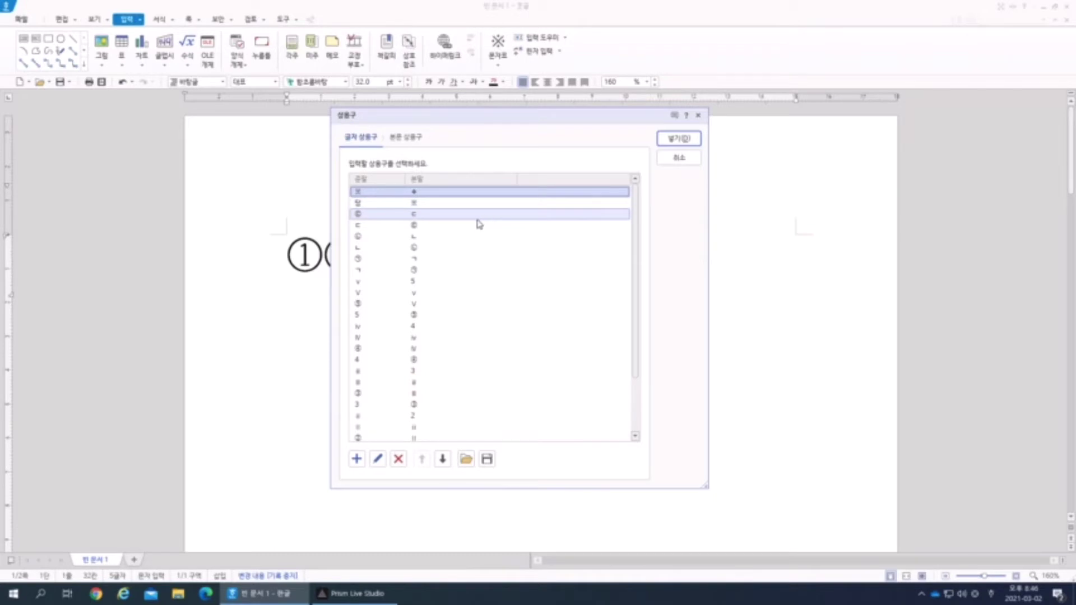
click(475, 225)
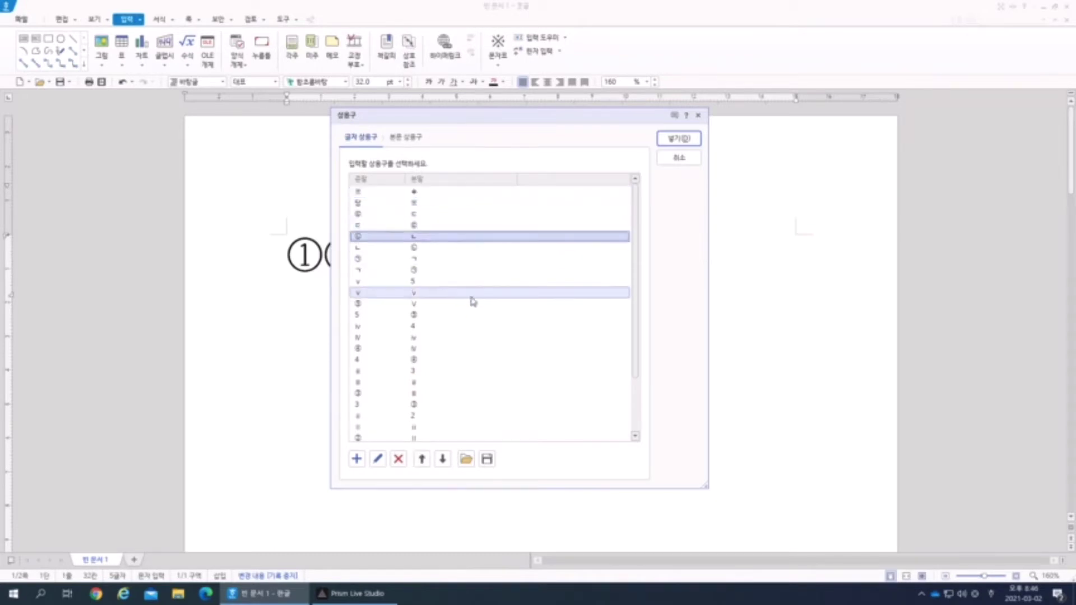
scroll(460, 317, down, 2)
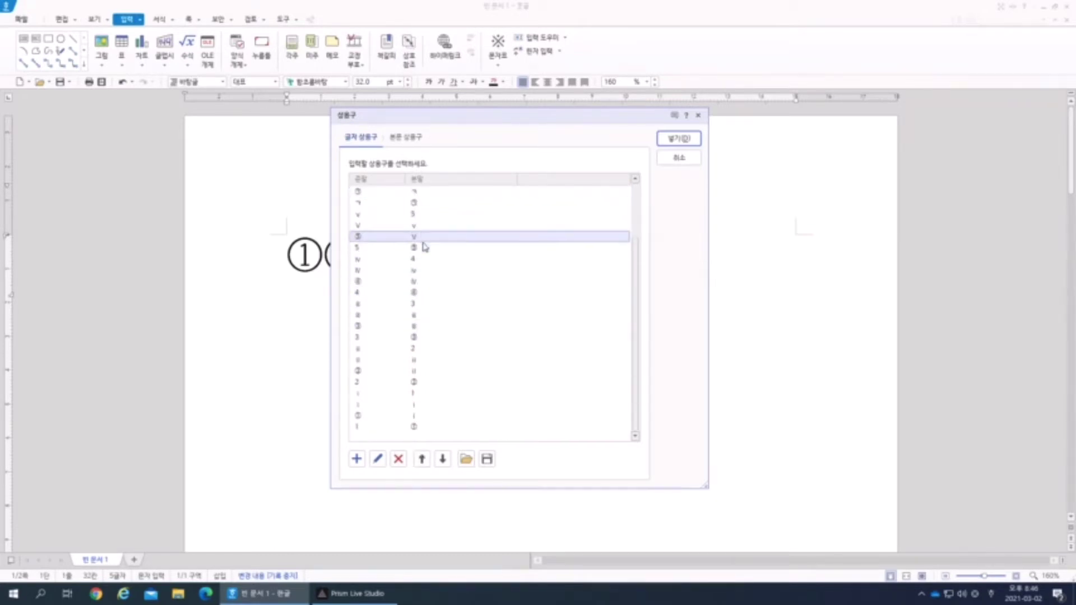
click(418, 238)
click(442, 281)
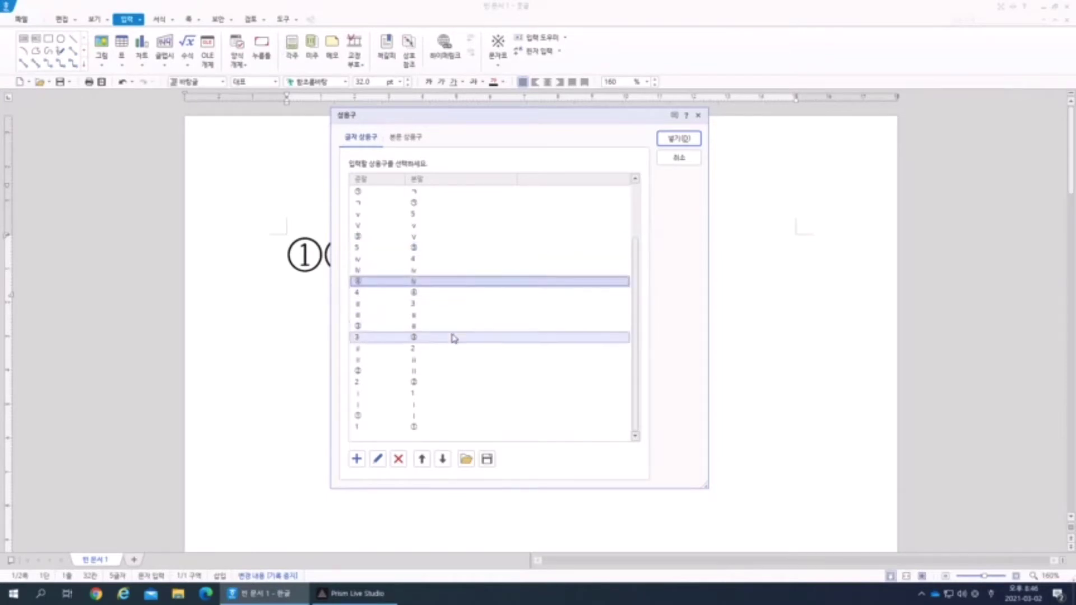
click(441, 317)
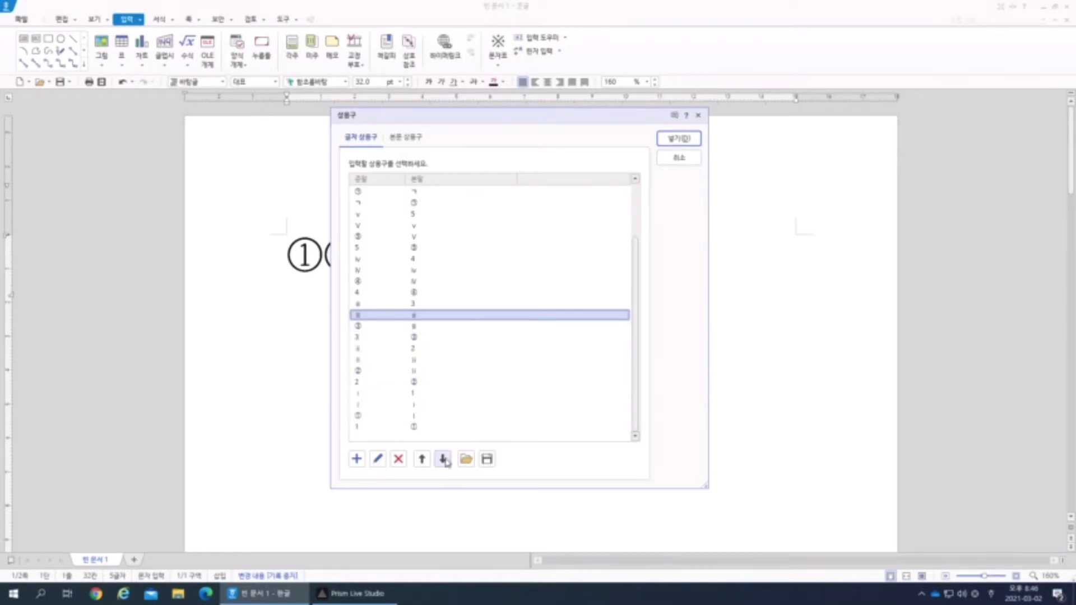
click(679, 160)
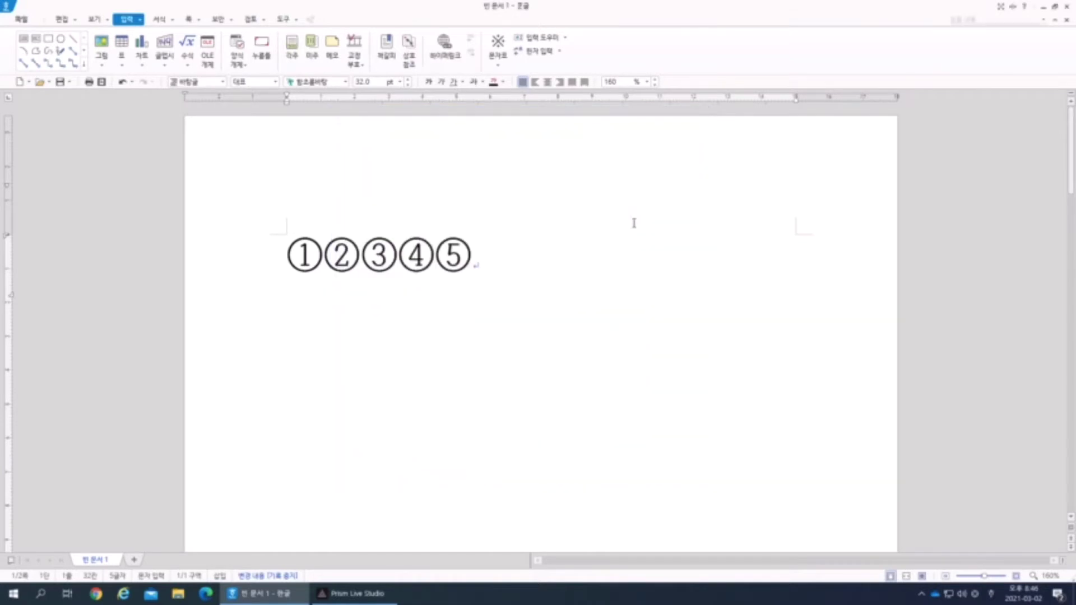
Replace the document's circled numbers with the text "alt + I" and leave a blank line below it
key(ctrl+a)
key(Delete)
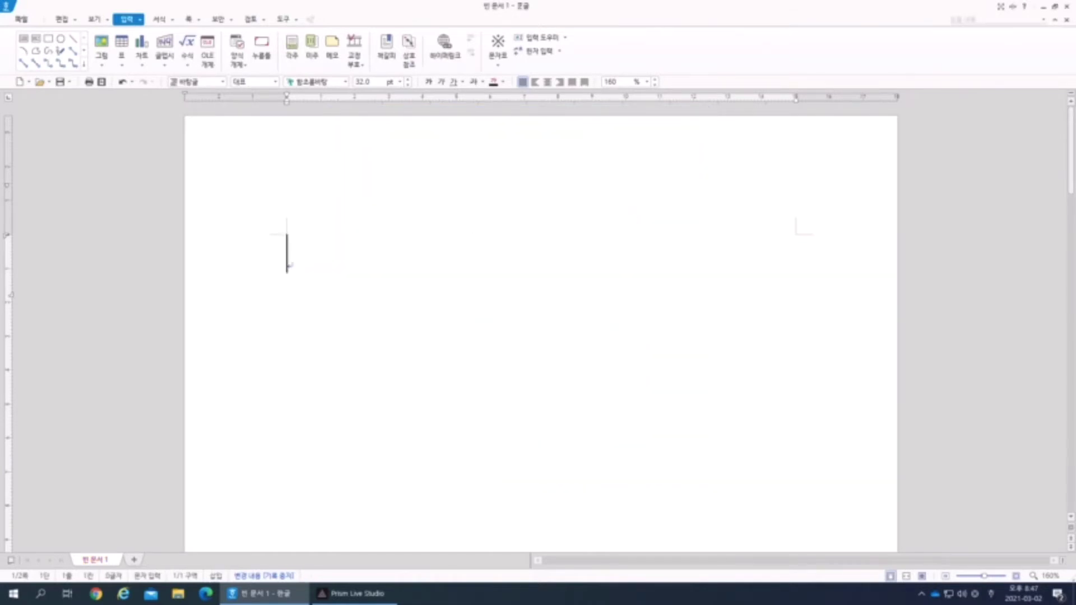
text(alt)
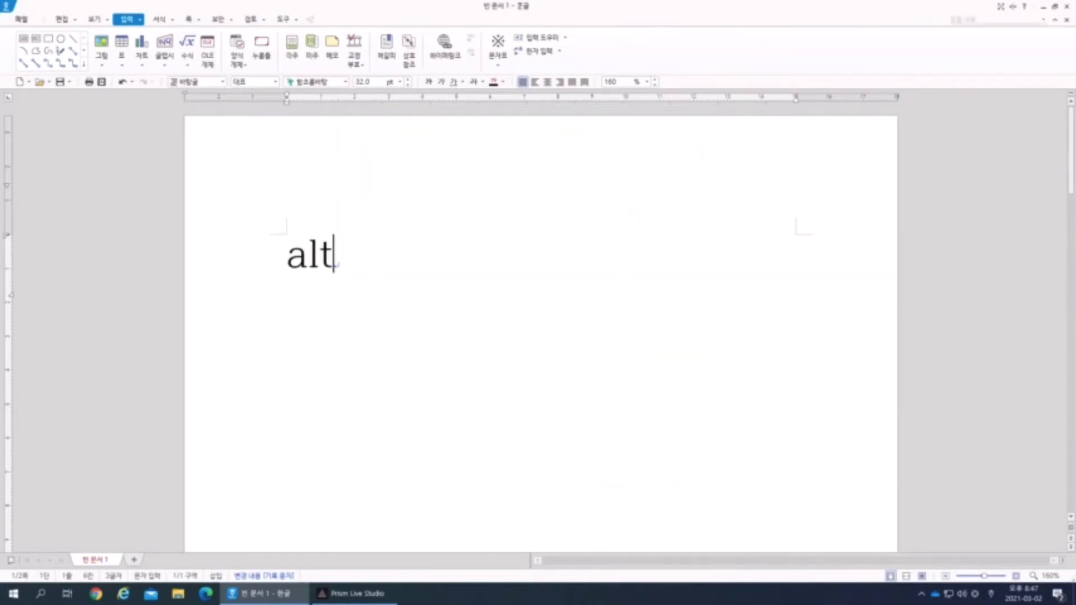
text( + i)
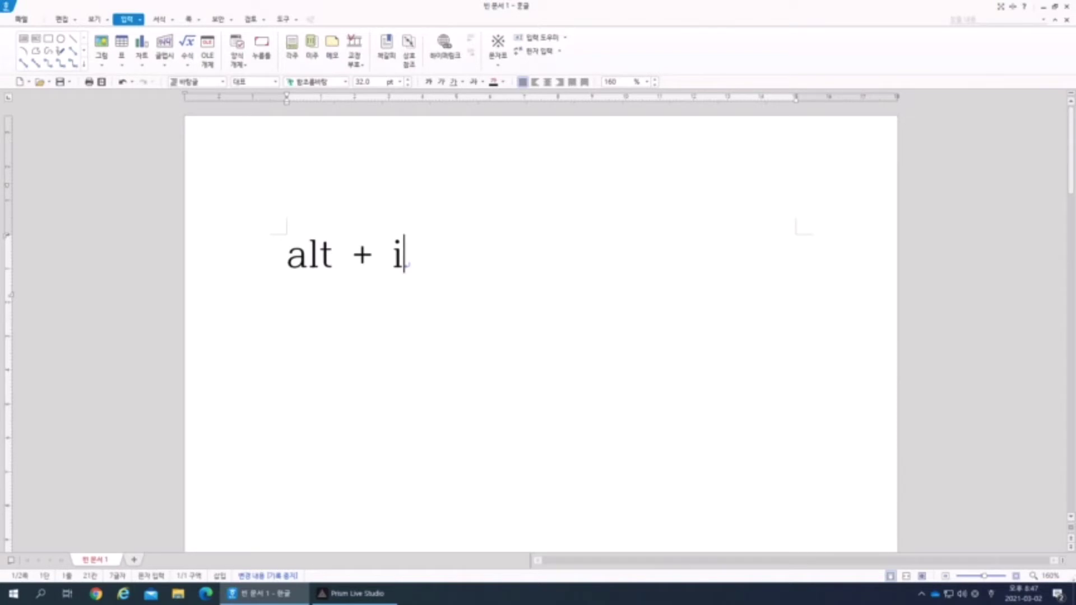
key(Return)
key(Return)
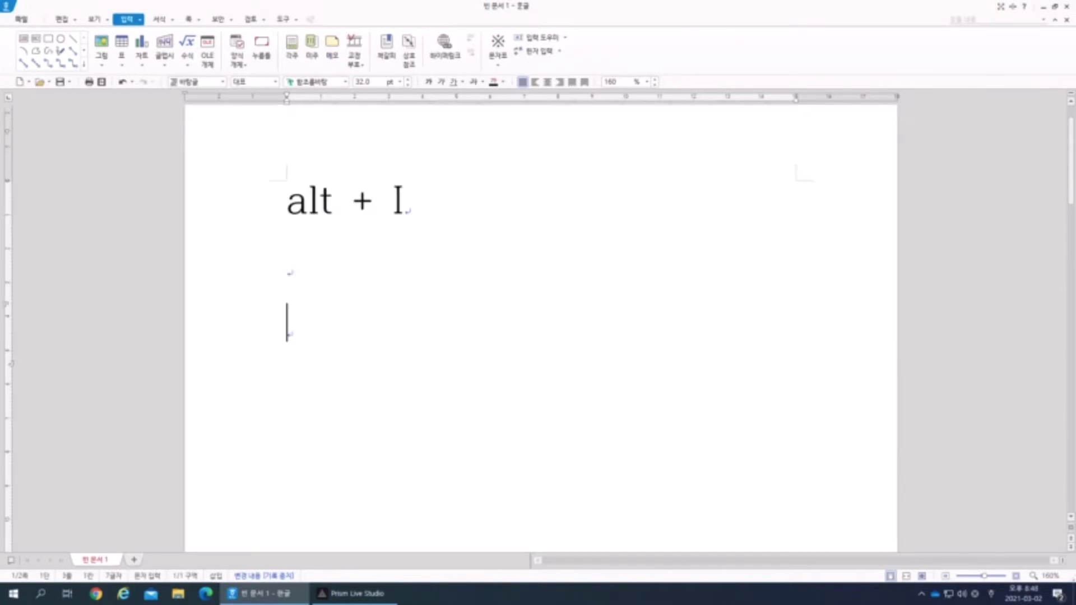
Start a row with a plain 1, a 1 expanded by boilerplate to ①, and a 1 expanded to Roman numeral I
text(1  1)
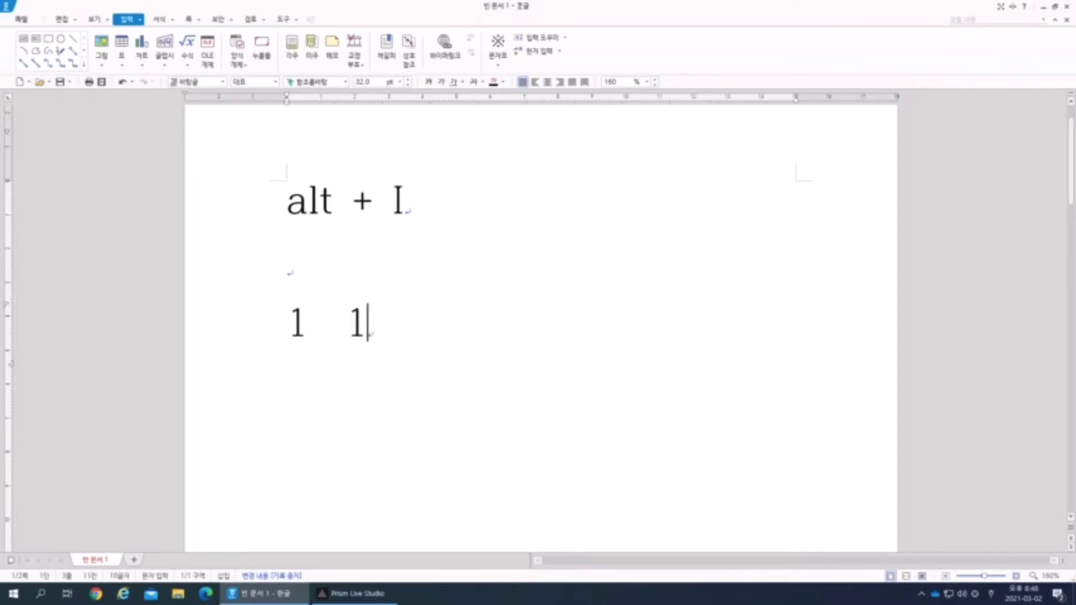
key(alt+i)
text(1)
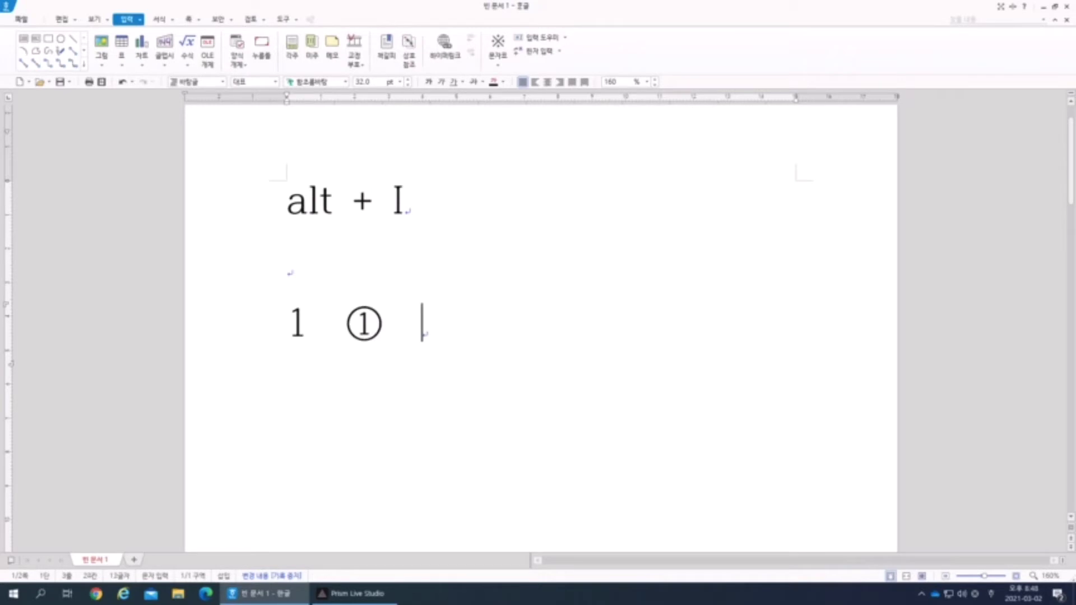
key(alt+i)
key(alt+i)
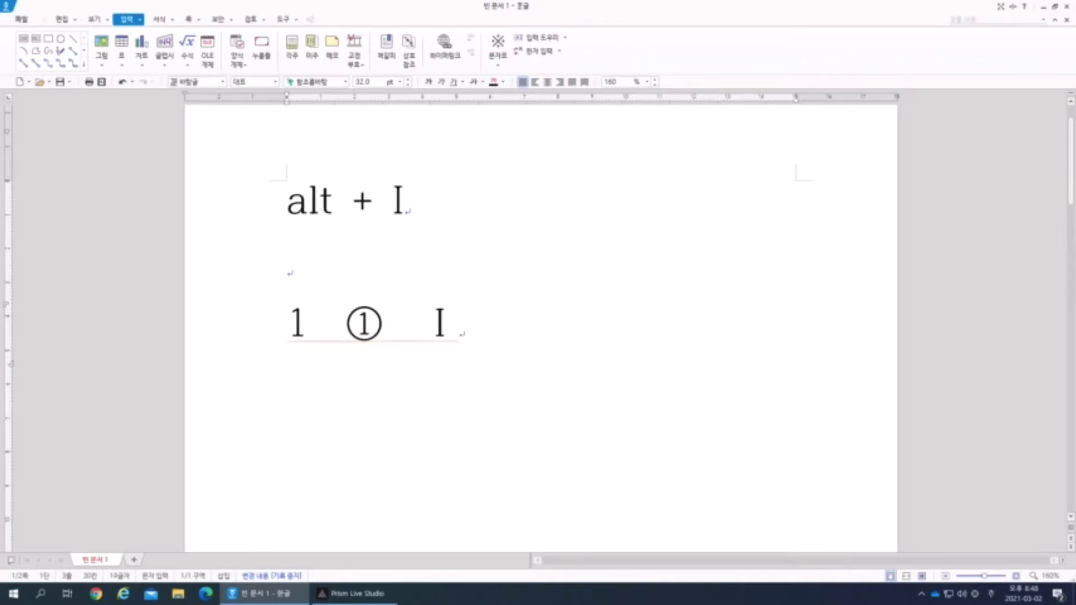
Extend the row with a 1 expanded by boilerplate to lowercase i, and another 1 cycled back to plain 1
text(1)
key(alt+i)
key(alt+i)
text(1)
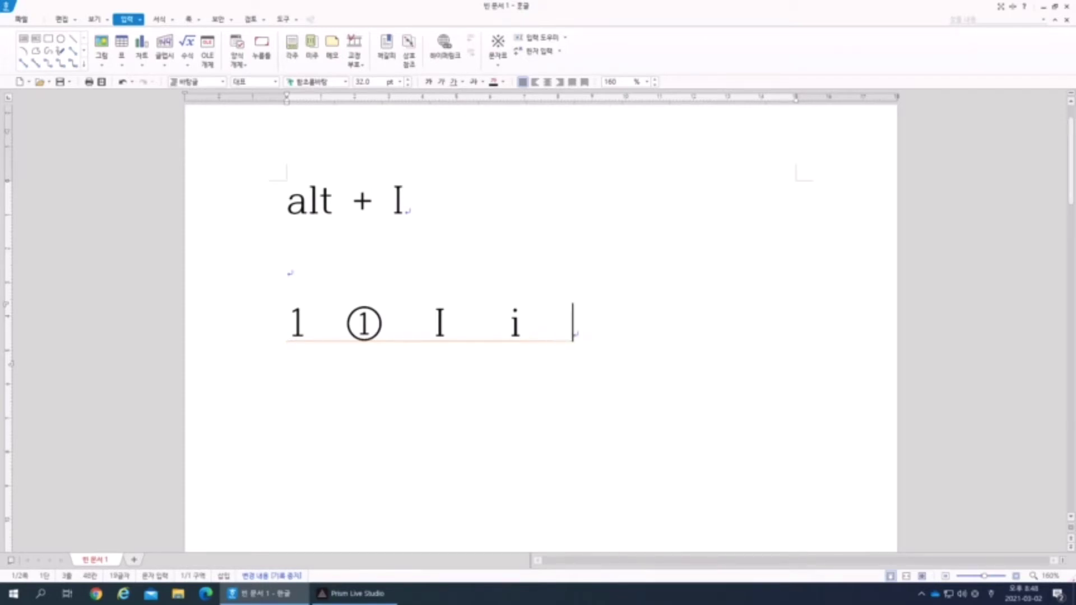
key(alt+i)
key(alt+i)
key(alt+i)
Cycle an extra 1 at the row's end repeatedly through its boilerplate forms ①, I, i and 1, and delete it
text(1)
key(alt+i)
key(alt+i)
key(alt+i)
key(alt+i)
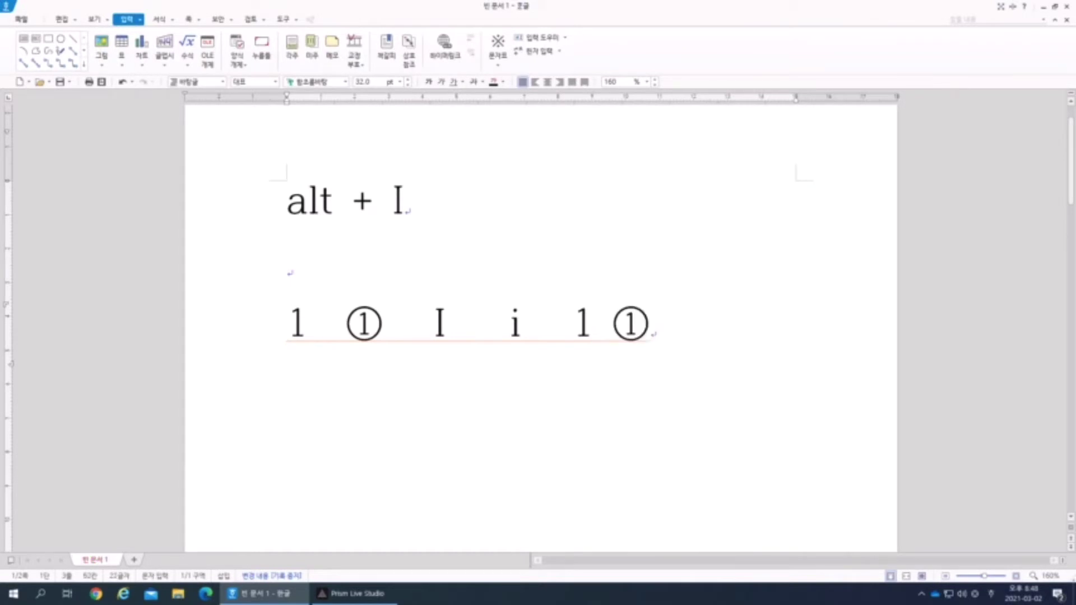
key(alt+i)
key(alt+i)
key(alt+i)
key(alt+i)
key(alt+i)
key(alt+i)
key(alt+i)
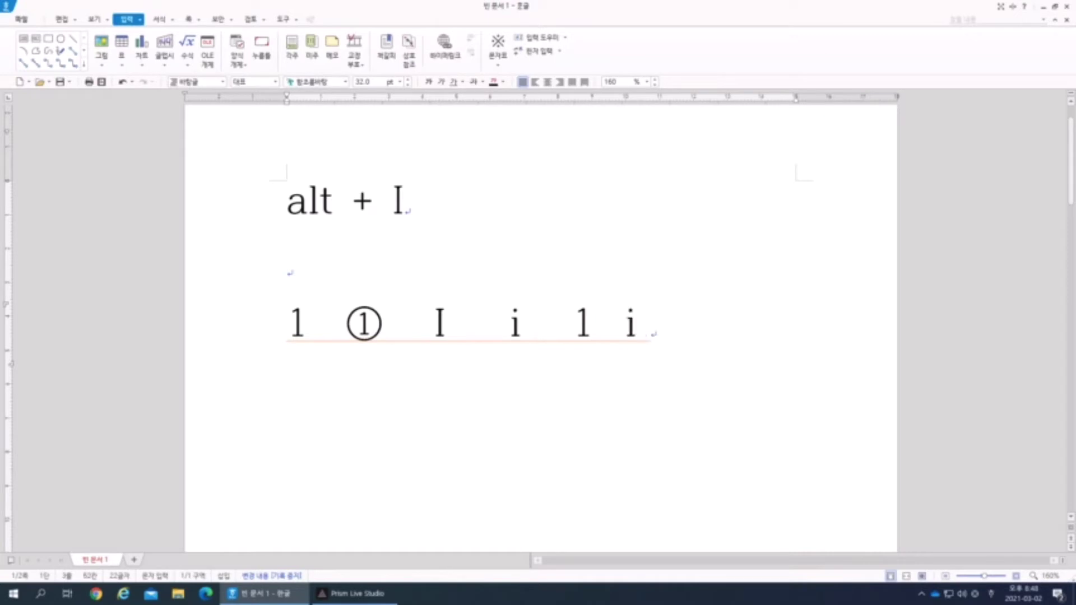
key(alt+i)
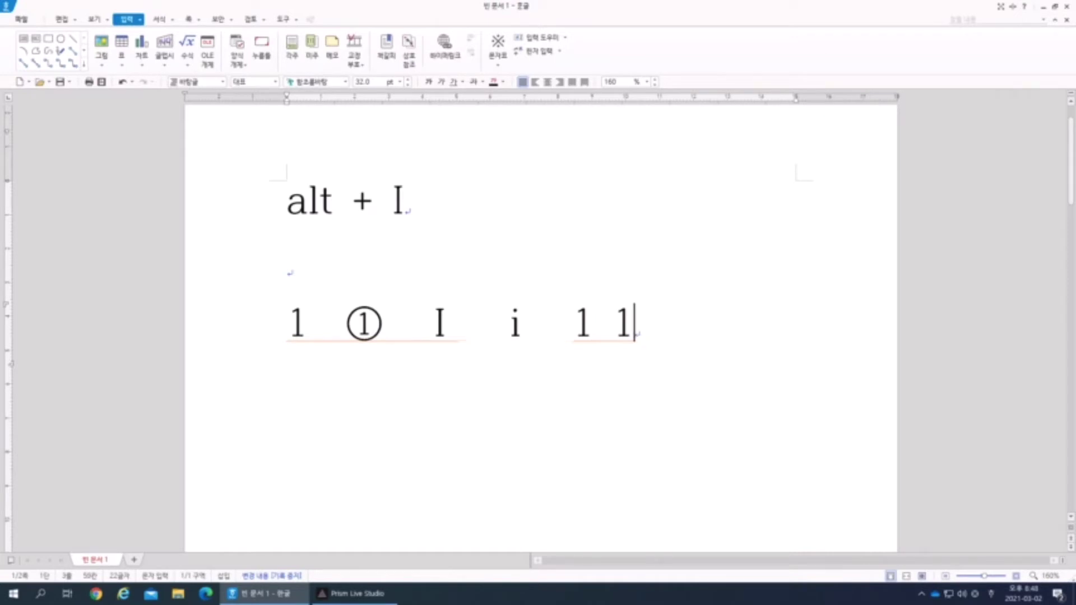
key(BackSpace)
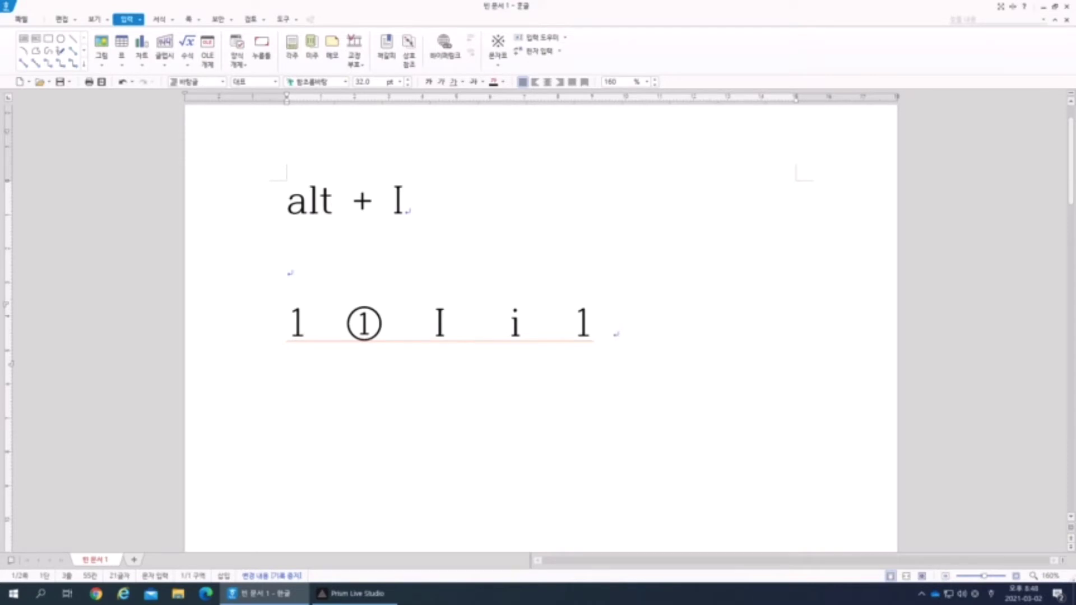
Start a second row with a plain 2, a 2 expanded by boilerplate to ②, and a 2 expanded to II
key(Return)
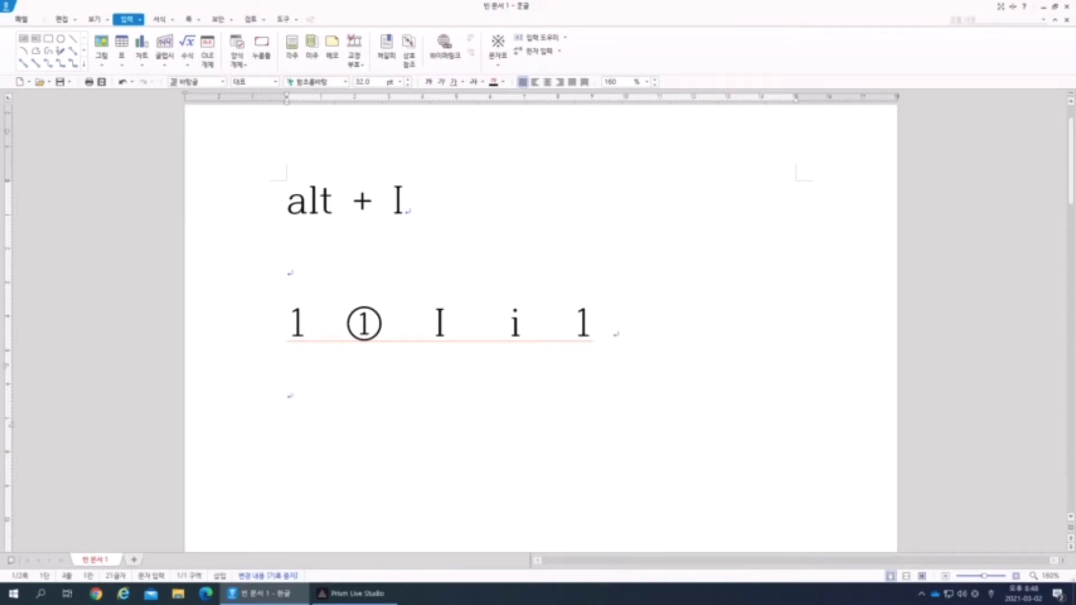
text(2)
key(Tab)
text(②)
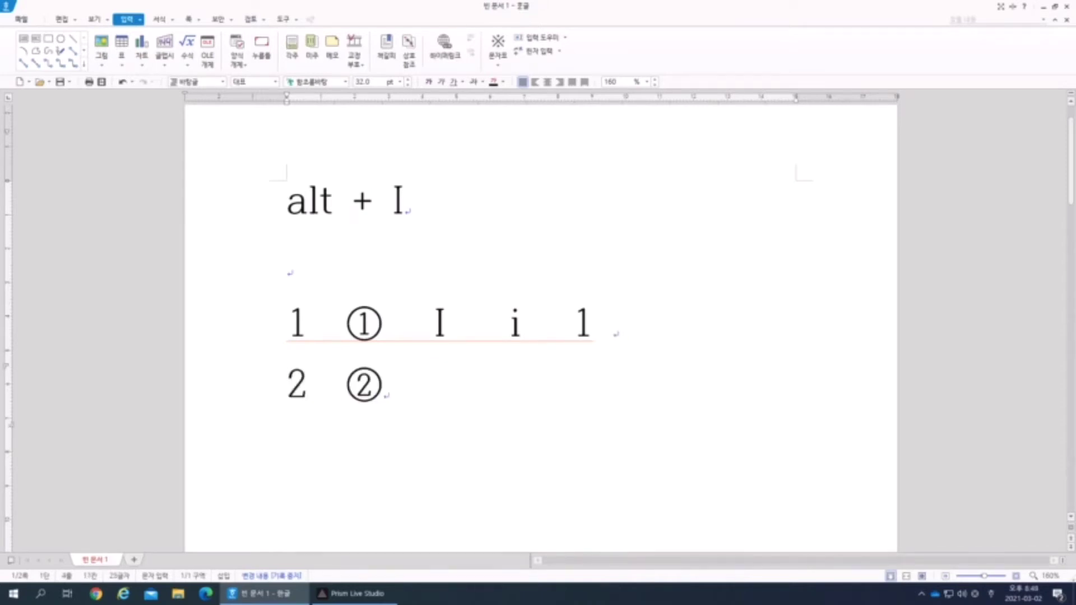
key(Tab)
text(2)
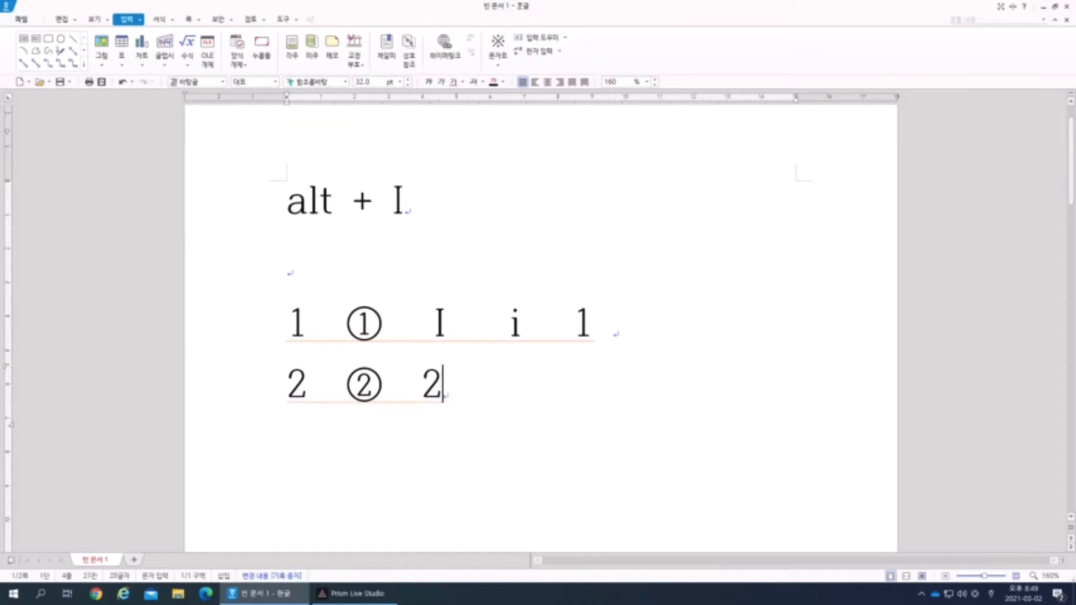
key(alt+i)
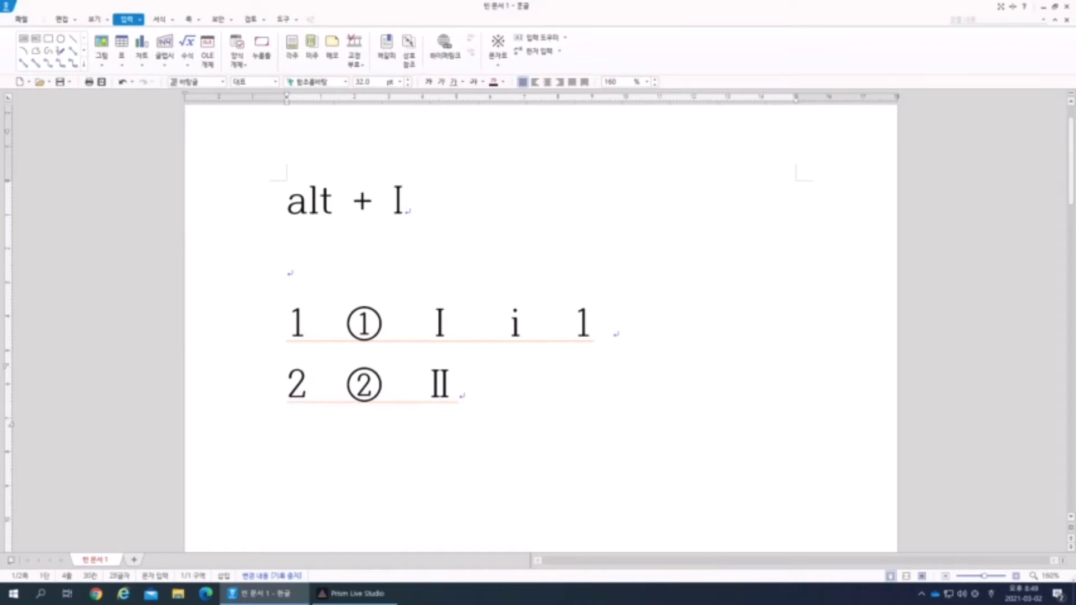
Extend the second row with a 2 expanded by boilerplate to lowercase ii, and another 2 cycled back to plain 2
key(Tab)
text(②)
key(alt+i)
key(alt+i)
key(Tab)
text(2)
key(alt+i)
key(alt+i)
key(alt+i)
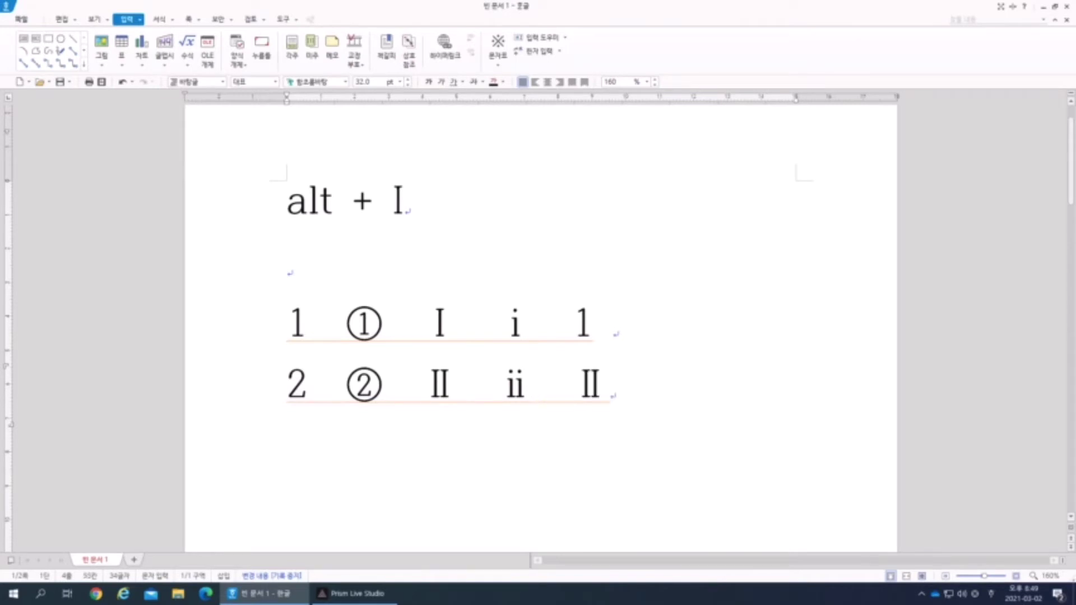
key(alt+i)
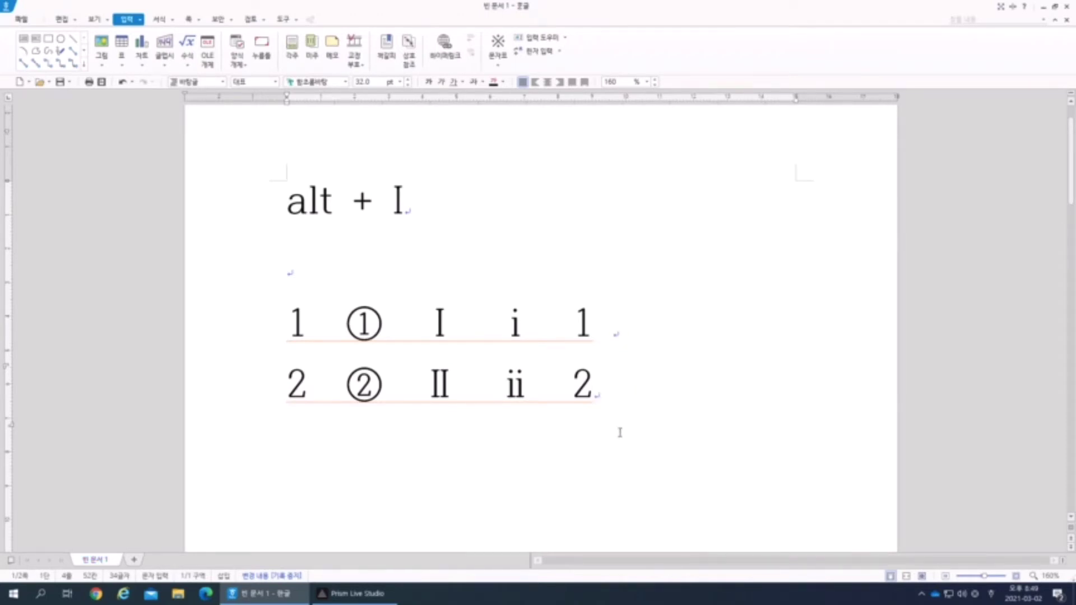
Start a third row with the Korean abbreviation 당 and expand it by boilerplate to the ※ symbol
scroll(621, 435, down, 1)
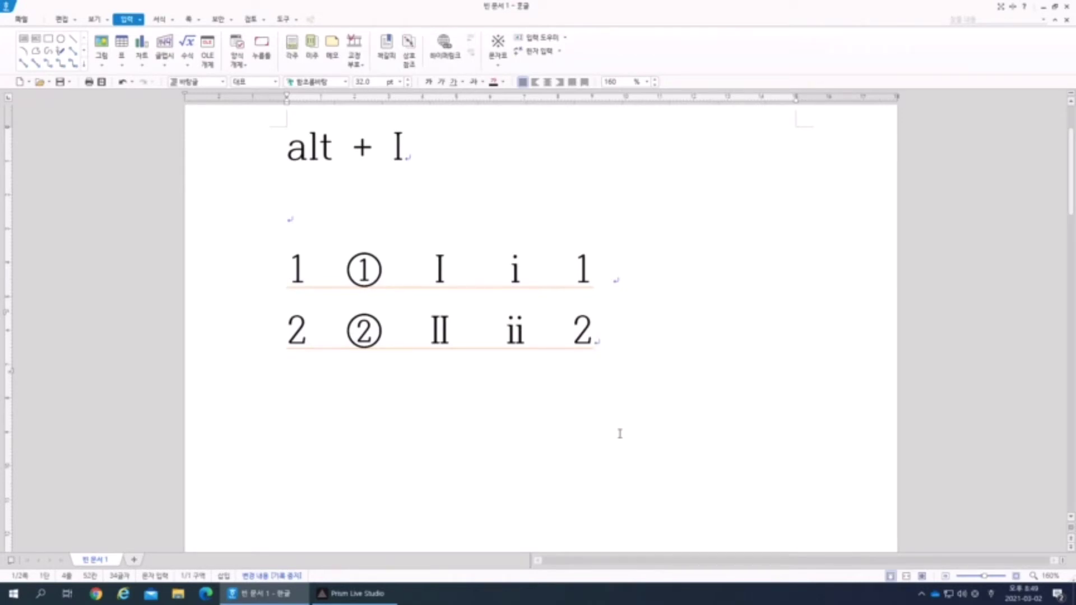
key(Return)
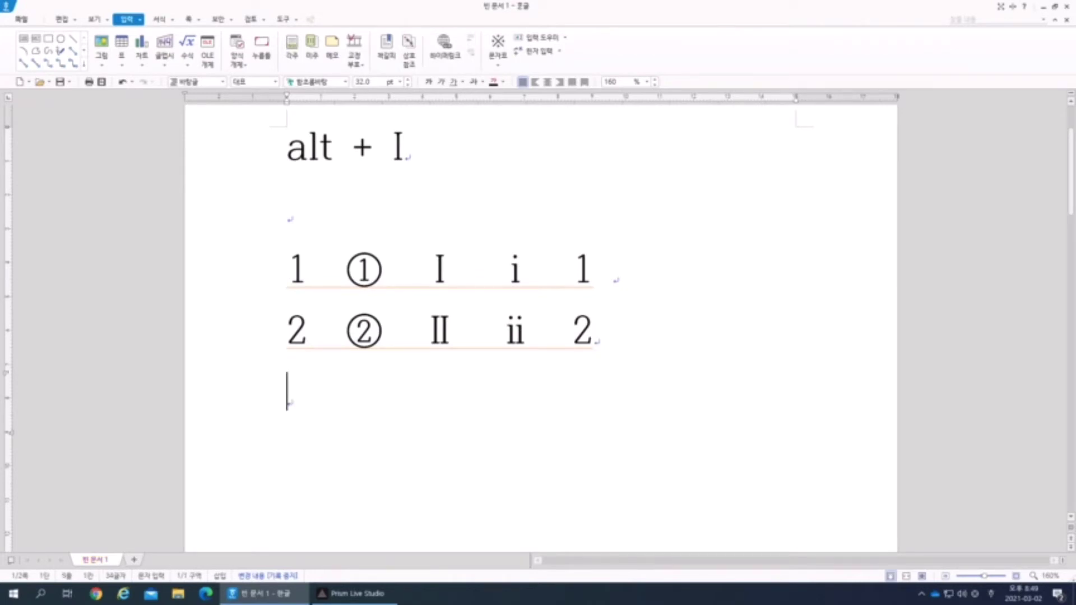
text(ekd)
key(BackSpace)
key(BackSpace)
key(BackSpace)
key(Hangul)
text(다)
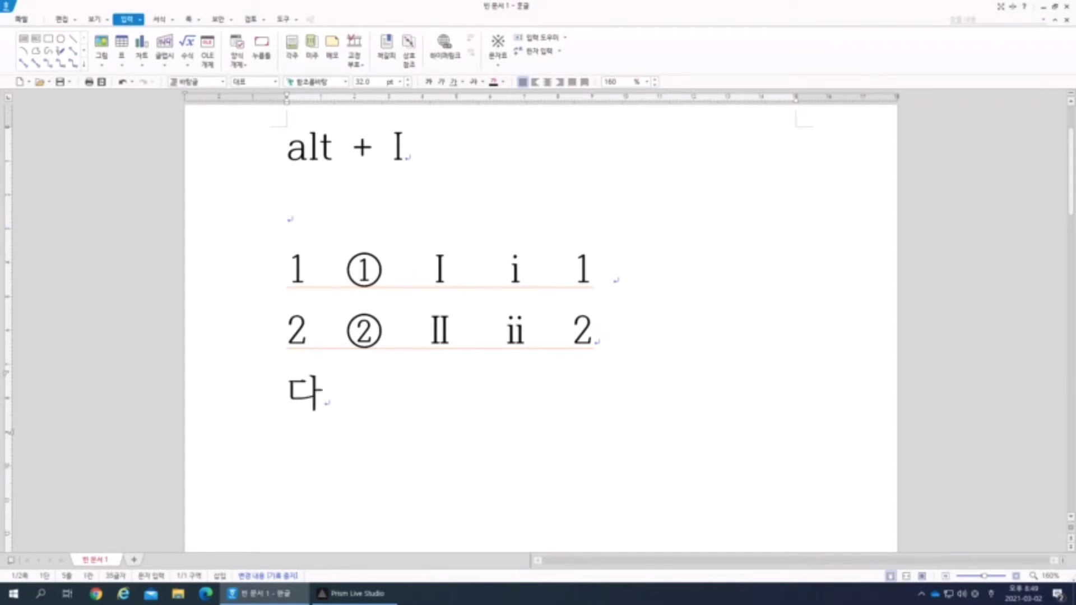
text(ㅇ)
key(alt+i)
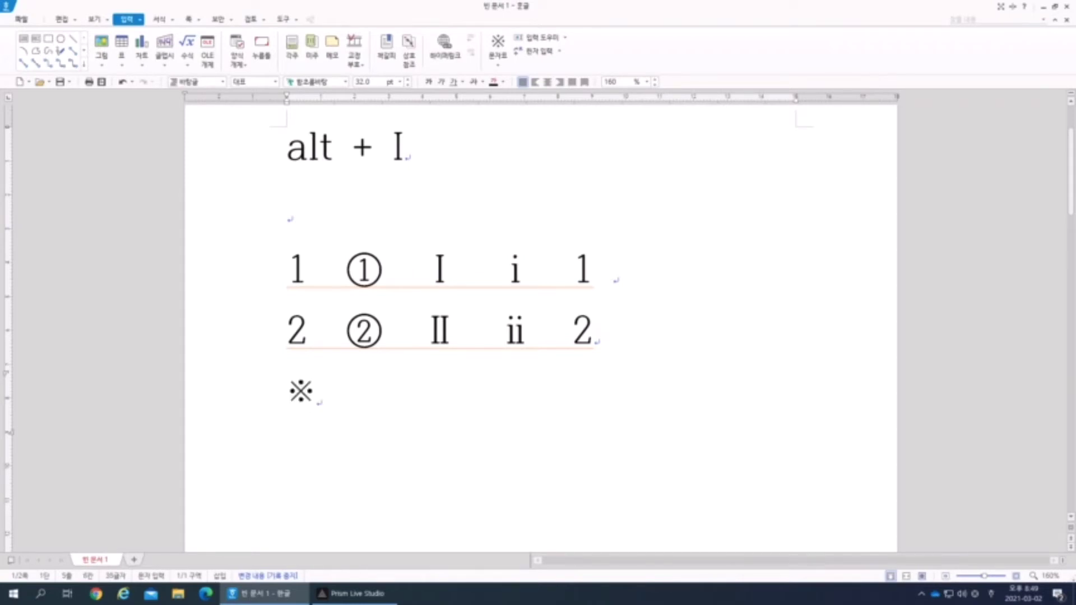
Add a second 당 after the ※, expand it by boilerplate to ❖, and space the two symbols apart
text(당)
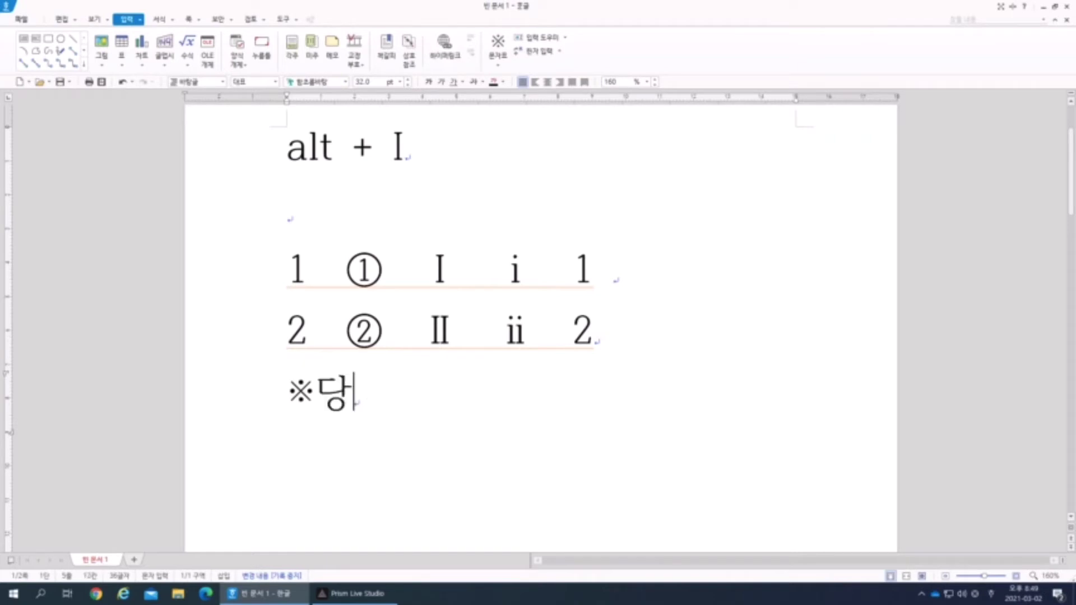
key(alt+i)
key(alt+i)
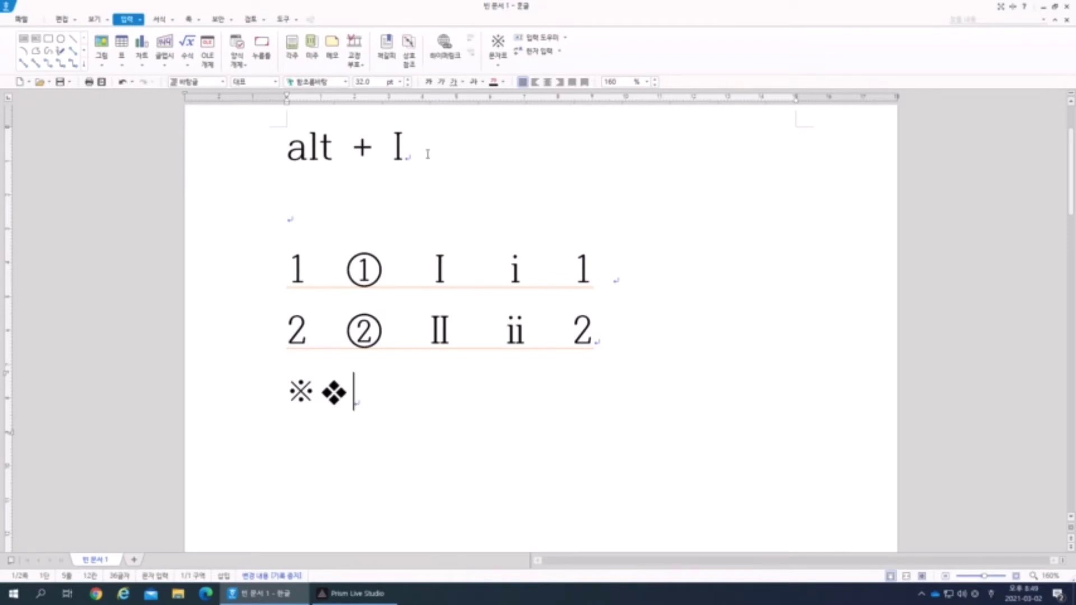
key(Left)
key(End)
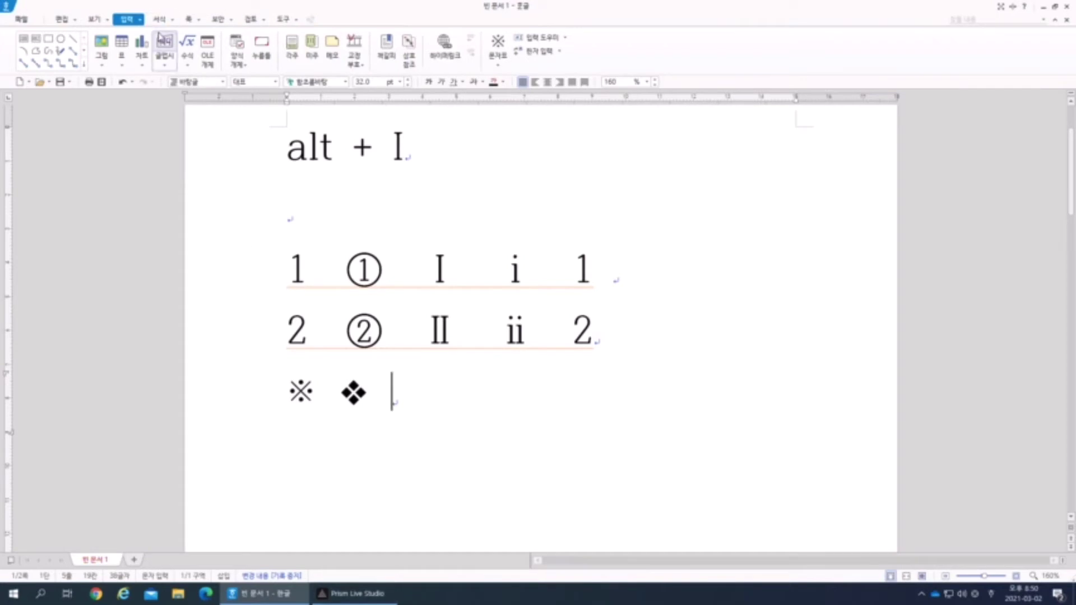
click(141, 22)
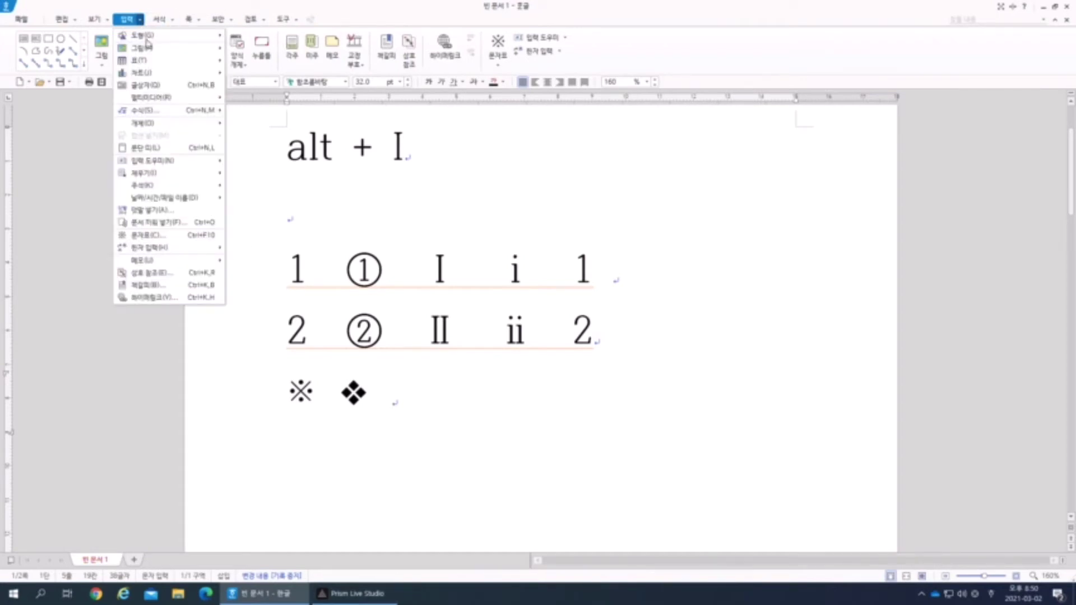
mouse_move(219, 167)
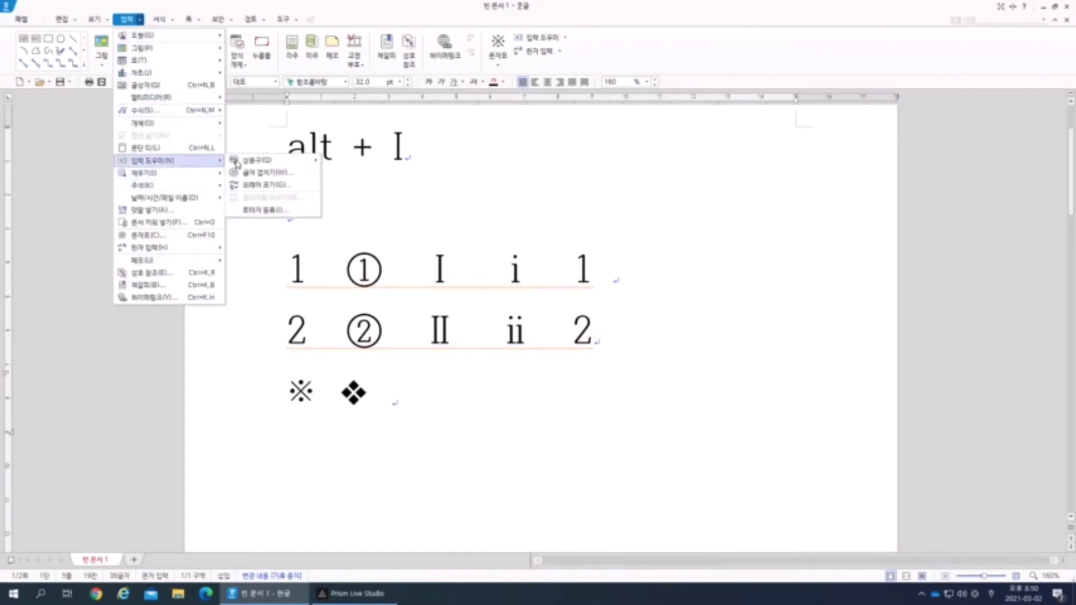
mouse_move(253, 163)
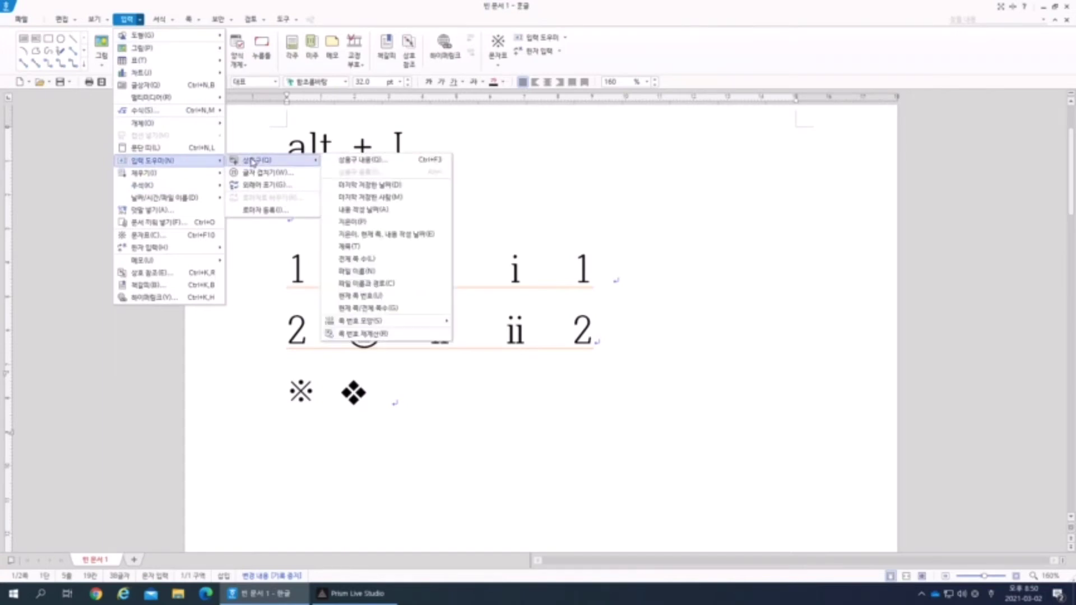
click(393, 163)
drag(439, 119, 405, 72)
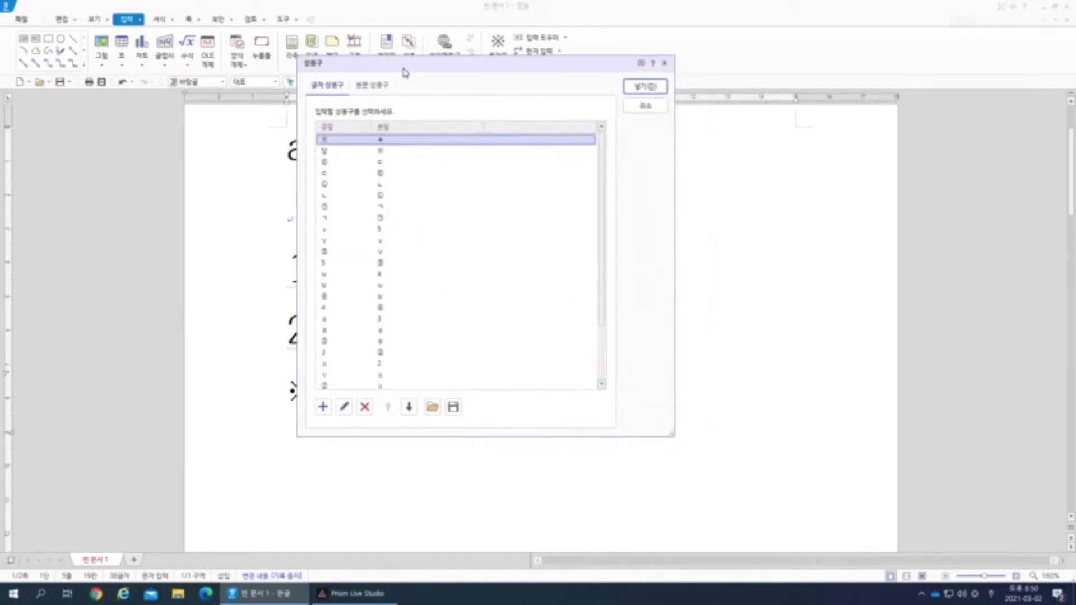
click(323, 407)
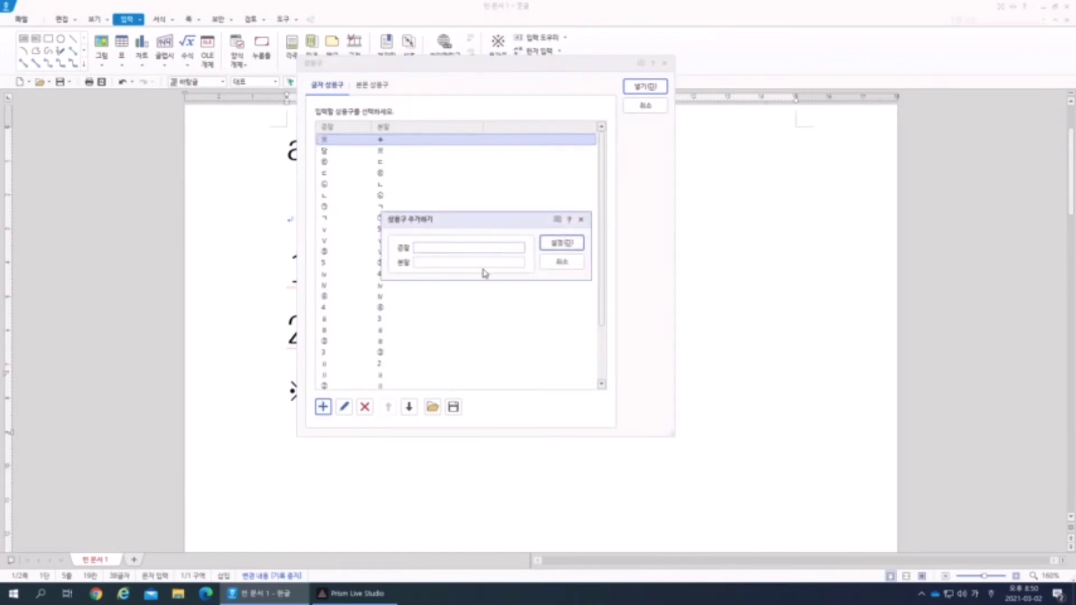
click(453, 260)
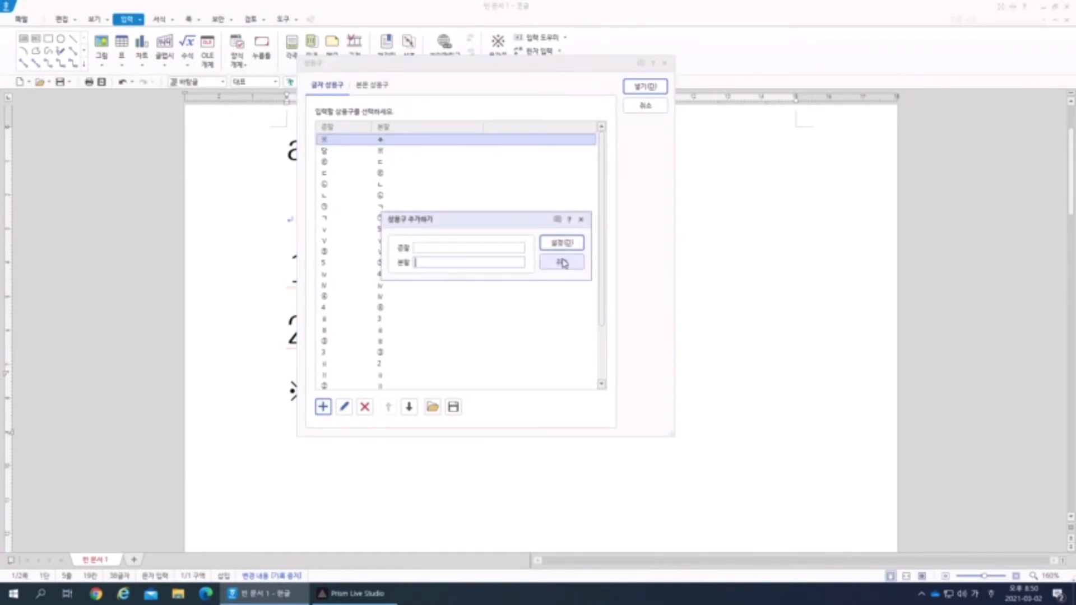
click(471, 247)
click(562, 262)
key(Escape)
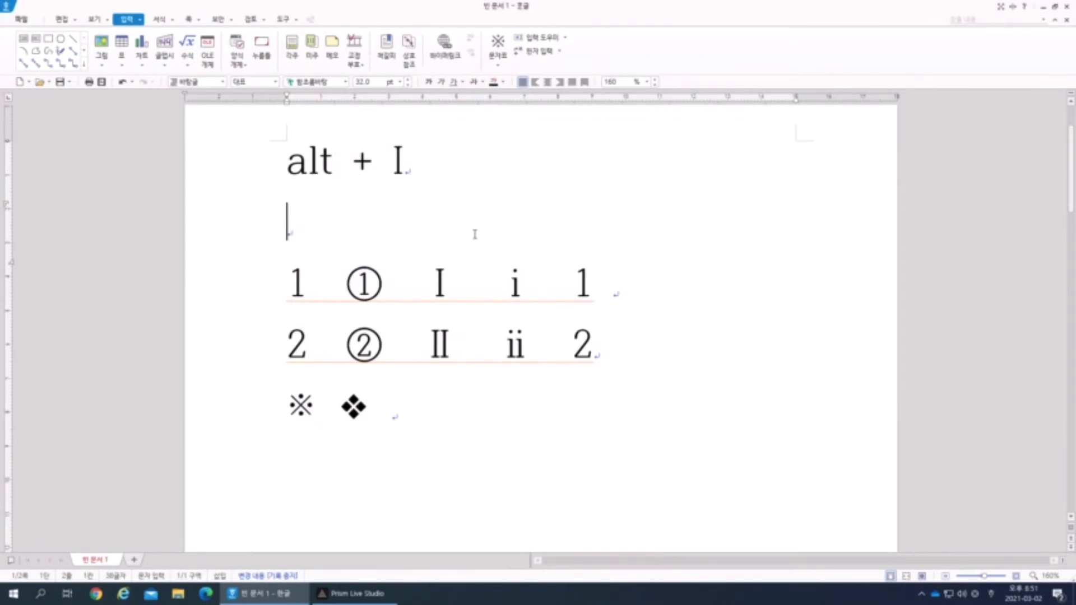
Insert the circled number ⑥ from the character map on the empty line below "alt + I" and copy it
key(ctrl+F10)
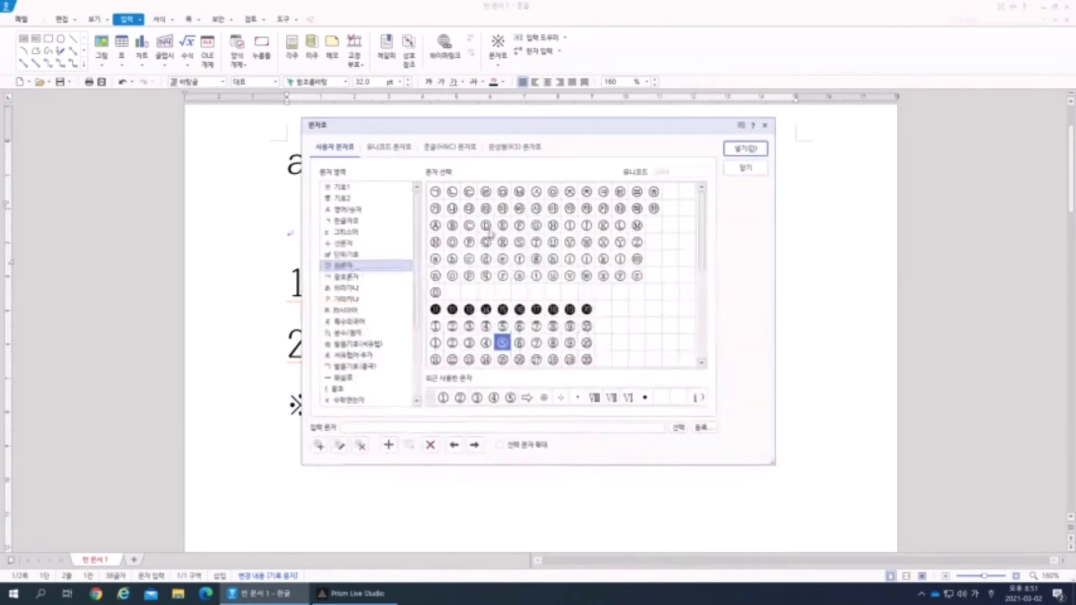
click(745, 149)
click(260, 236)
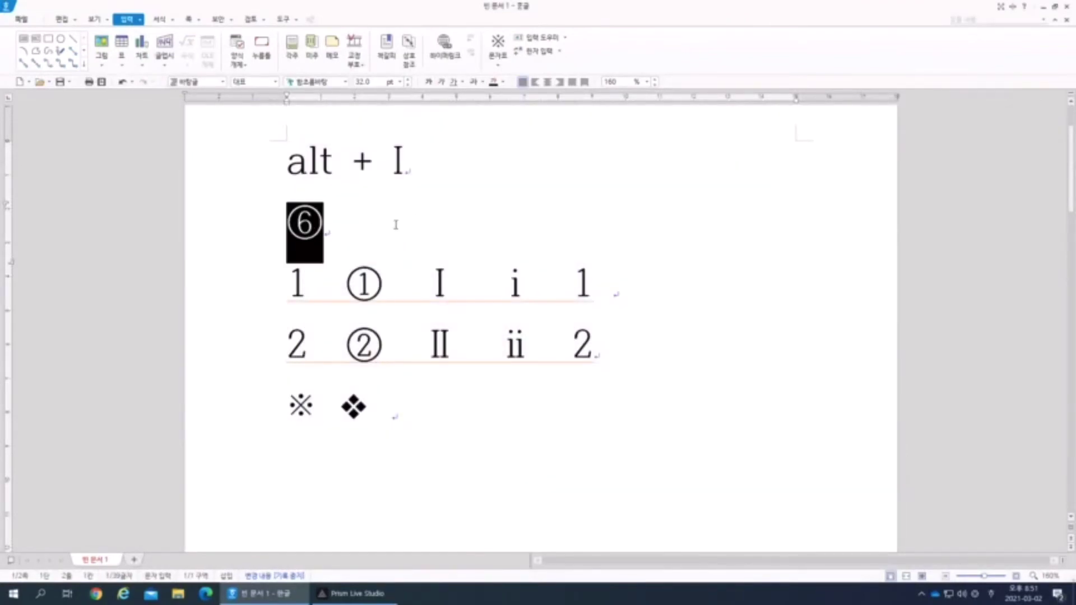
click(396, 224)
Add a character boilerplate entry with the abbreviation 6 and the expansion ⑥, and close the boilerplate list
click(139, 19)
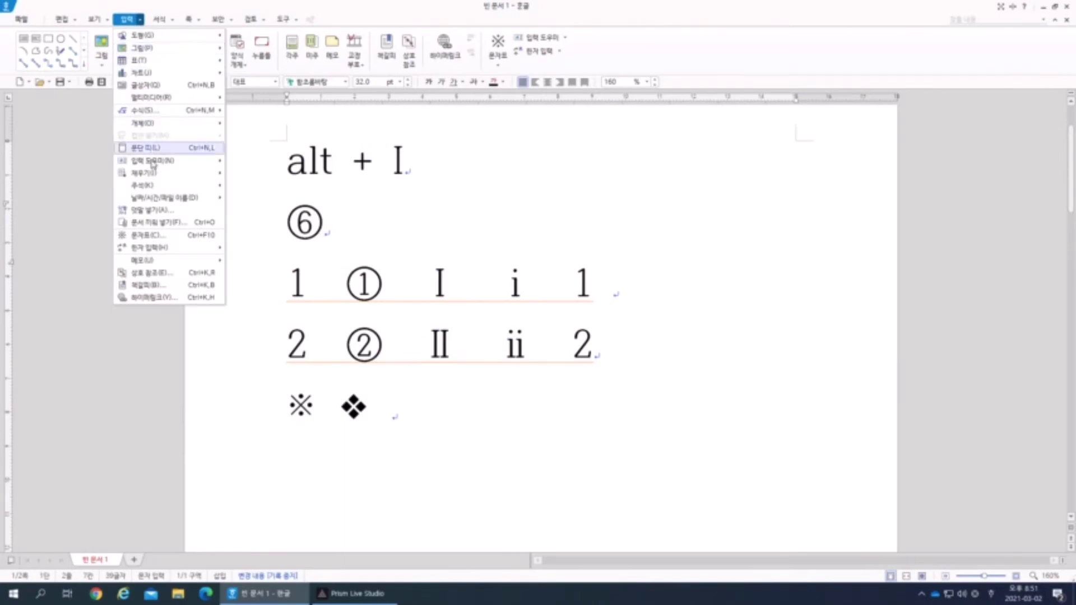
mouse_move(162, 161)
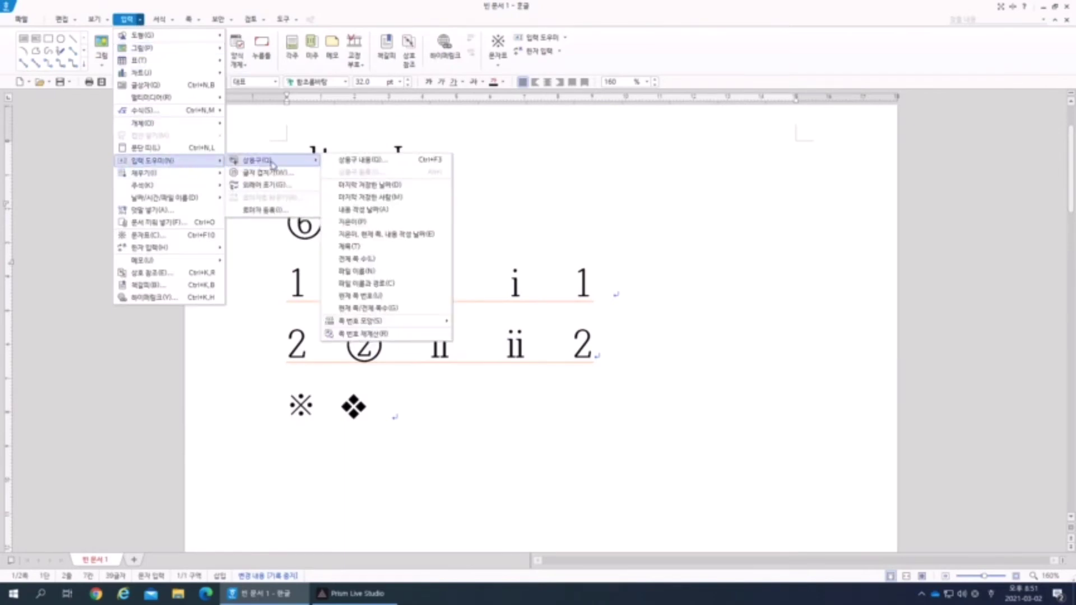
click(348, 160)
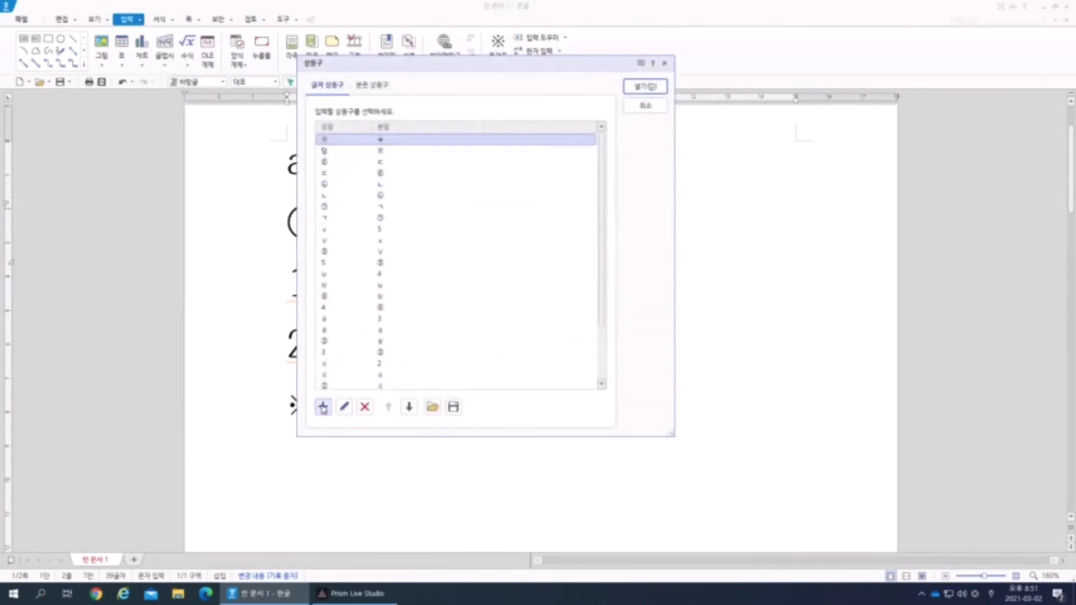
click(323, 407)
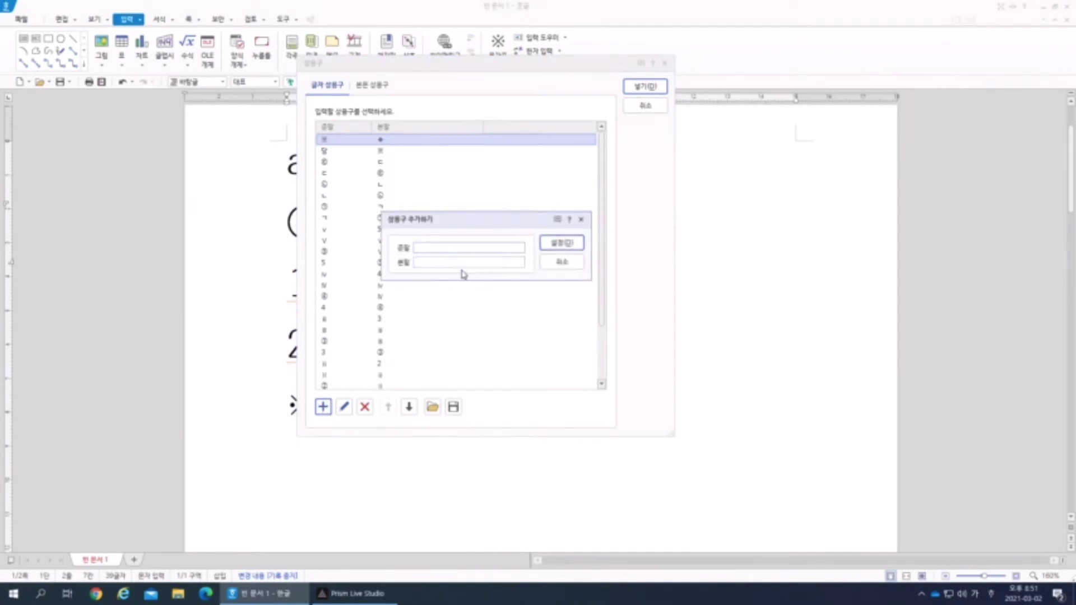
click(464, 263)
click(457, 263)
text(의)
click(572, 244)
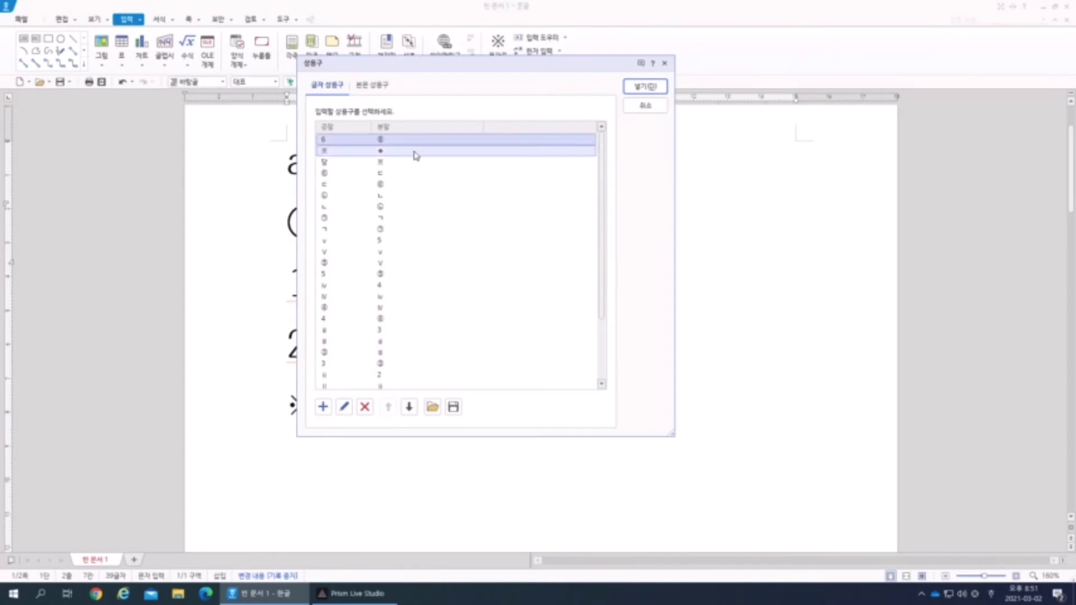
click(644, 110)
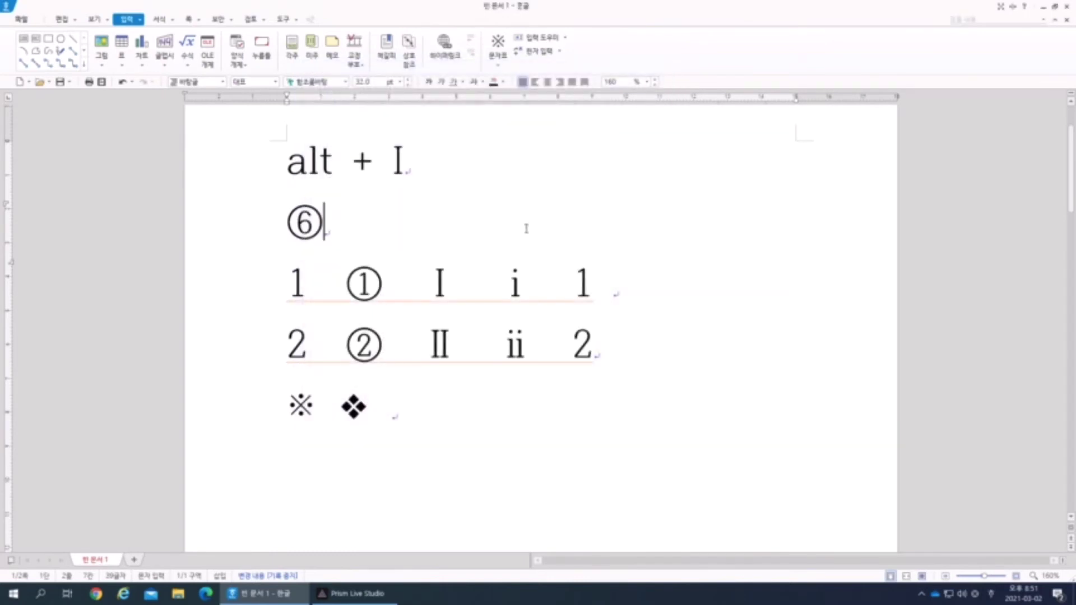
Insert the Roman numerals VI and vi from the character map's Greek set after ⑥, and space them apart
key(ctrl+F10)
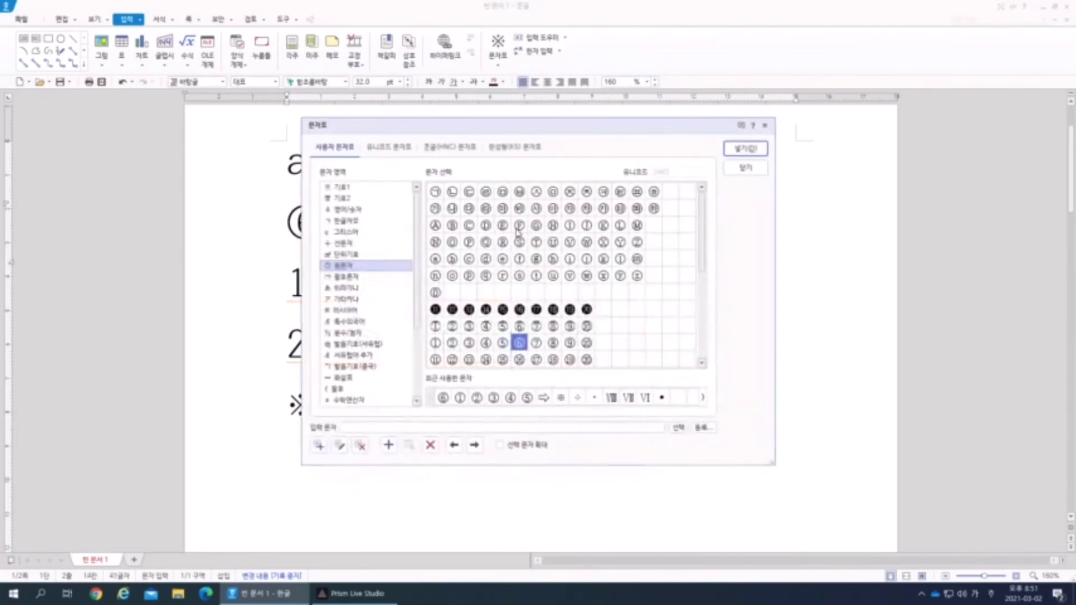
key(Up)
key(Up)
key(Up)
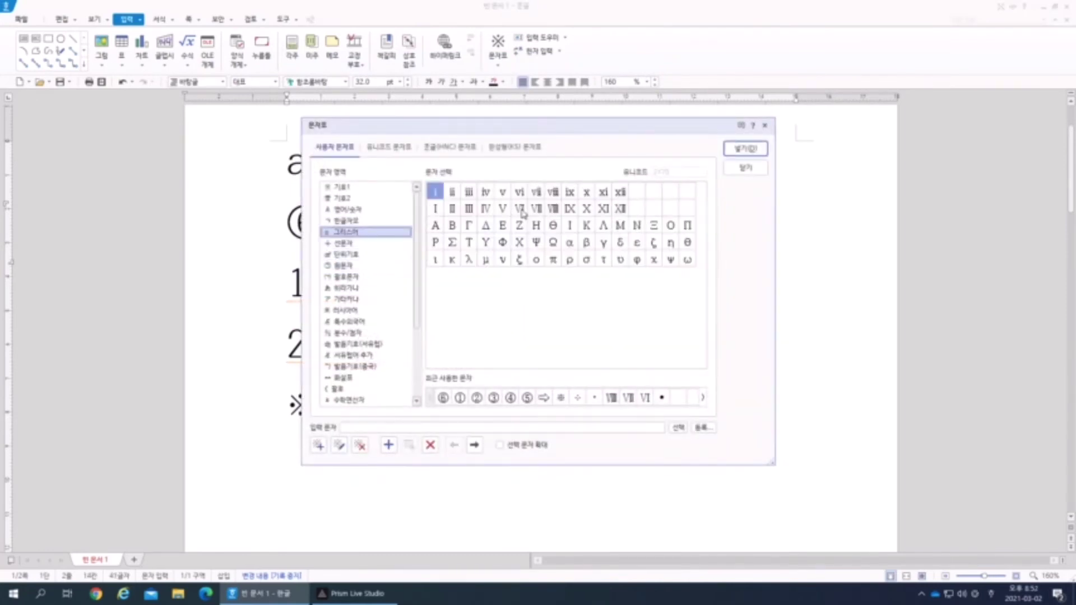
click(521, 209)
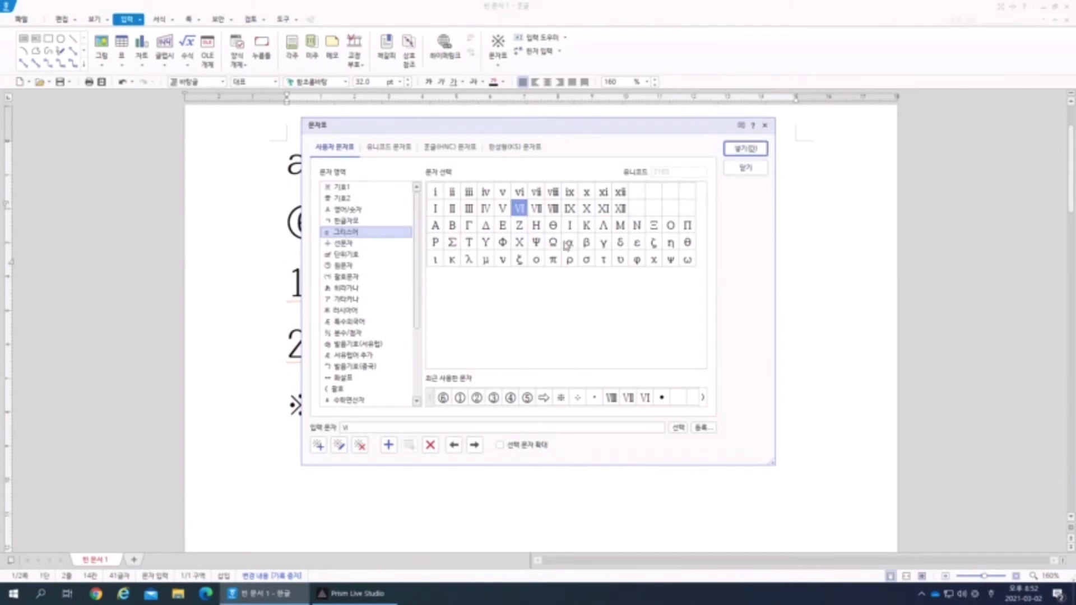
click(520, 193)
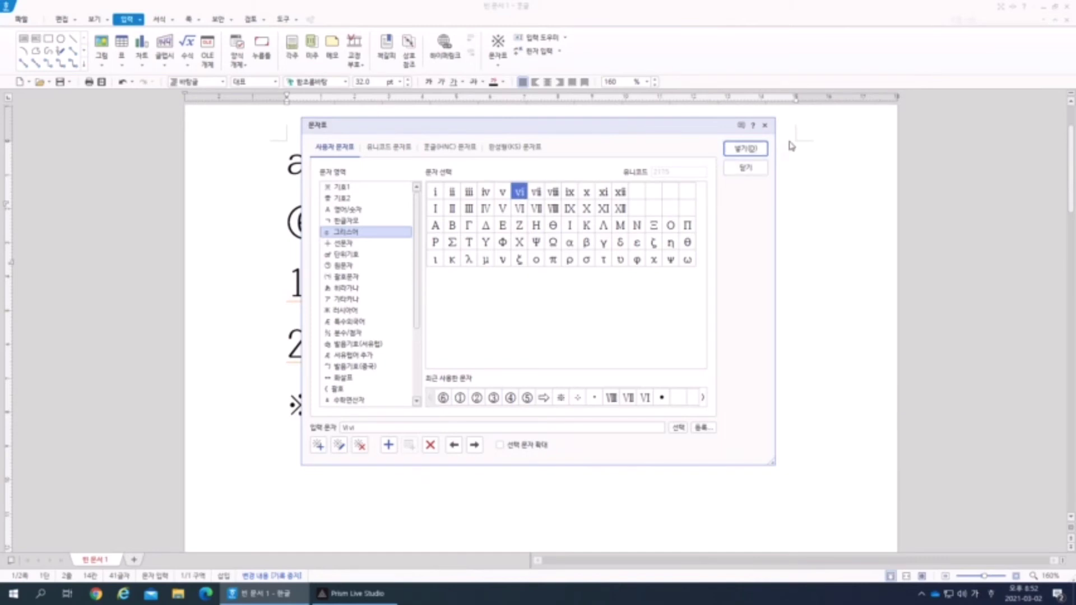
click(745, 149)
click(401, 223)
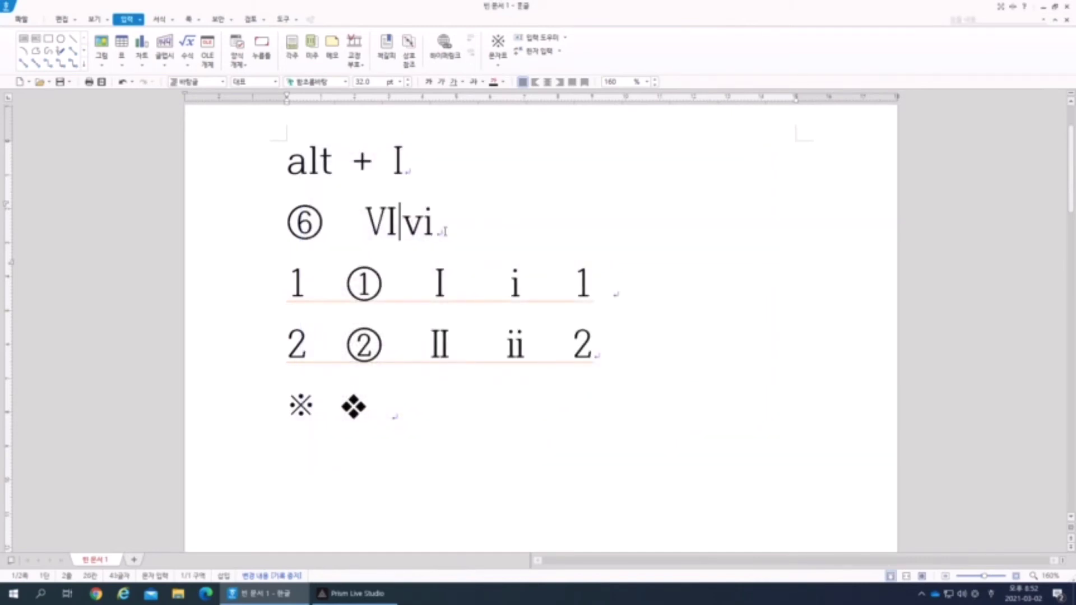
click(555, 236)
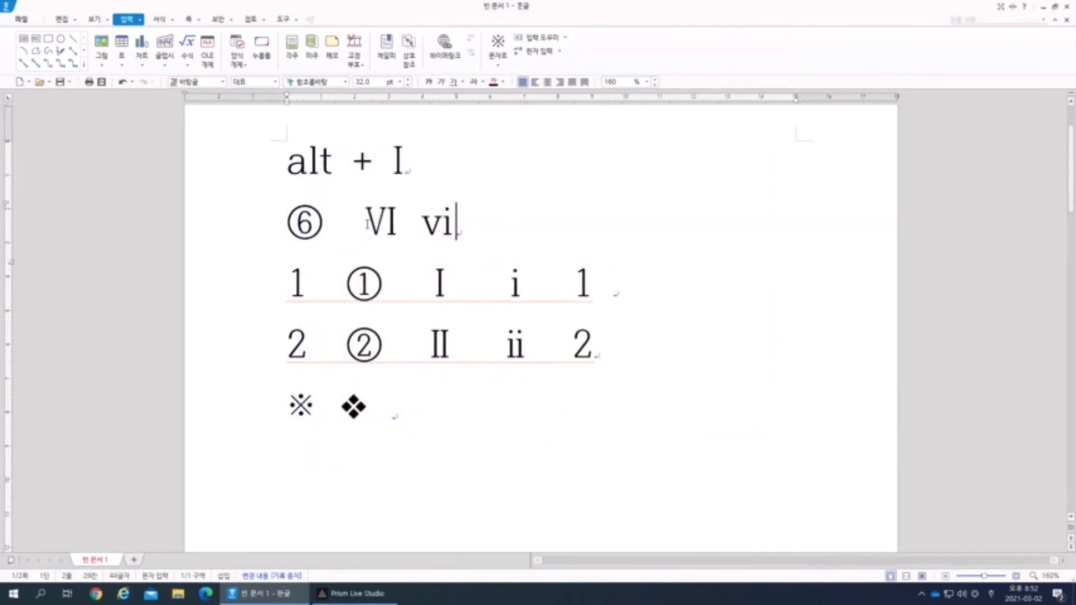
Add a character boilerplate entry with the abbreviation ⑥ and the expansion Ⅵ, and insert it over the selected ⑥ and Ⅵ
drag(371, 220, 390, 219)
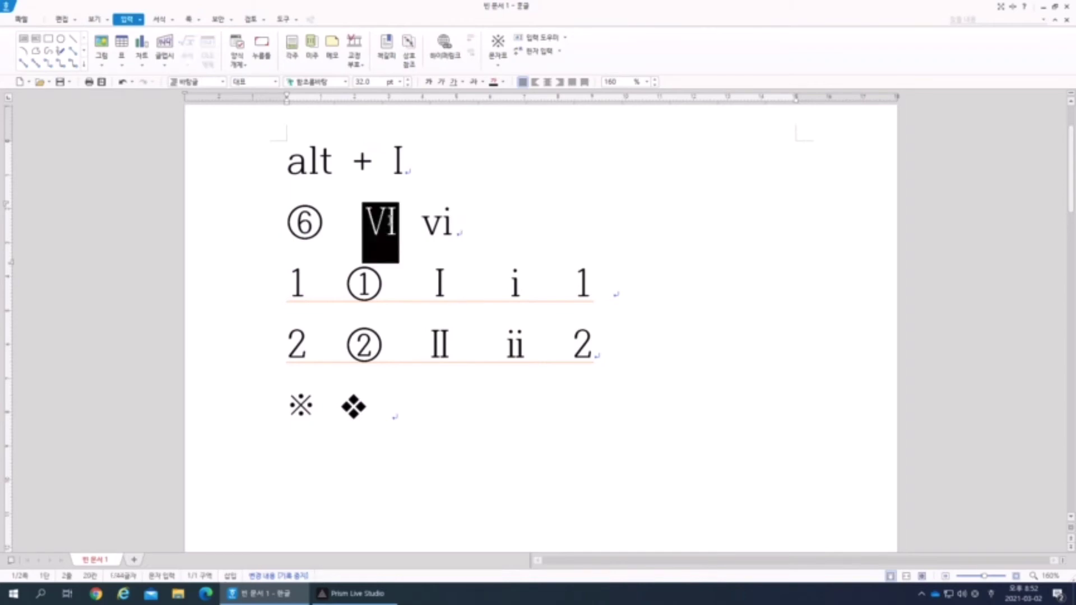
click(392, 232)
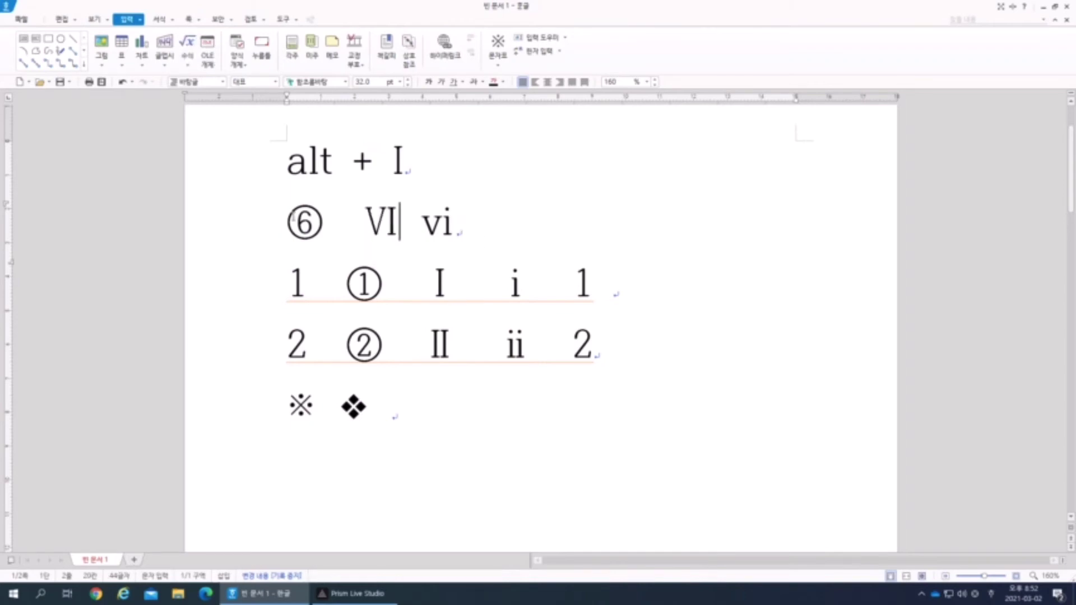
drag(288, 218, 395, 220)
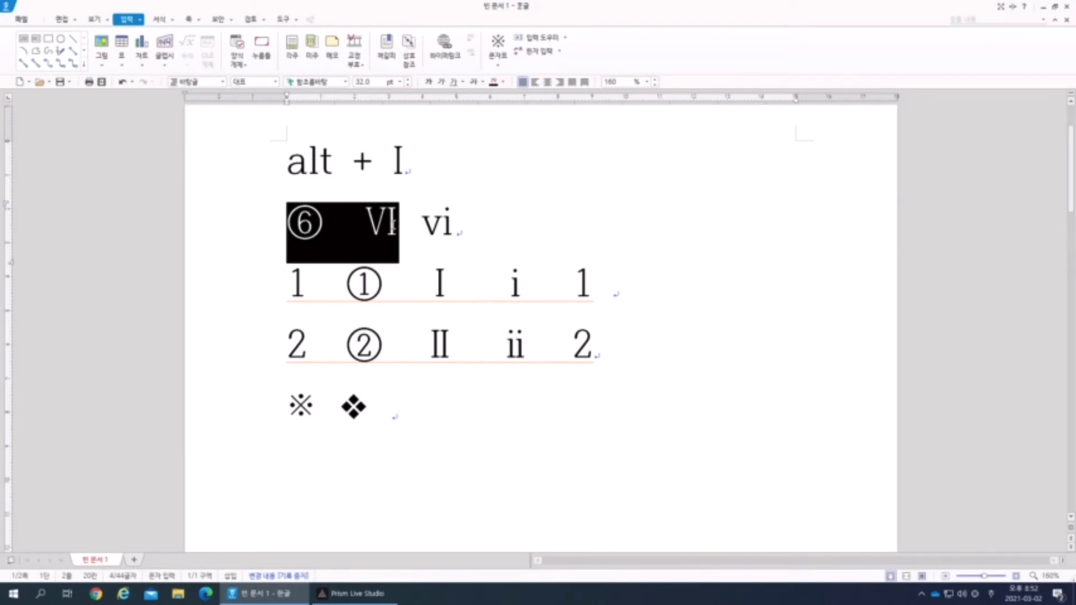
click(140, 21)
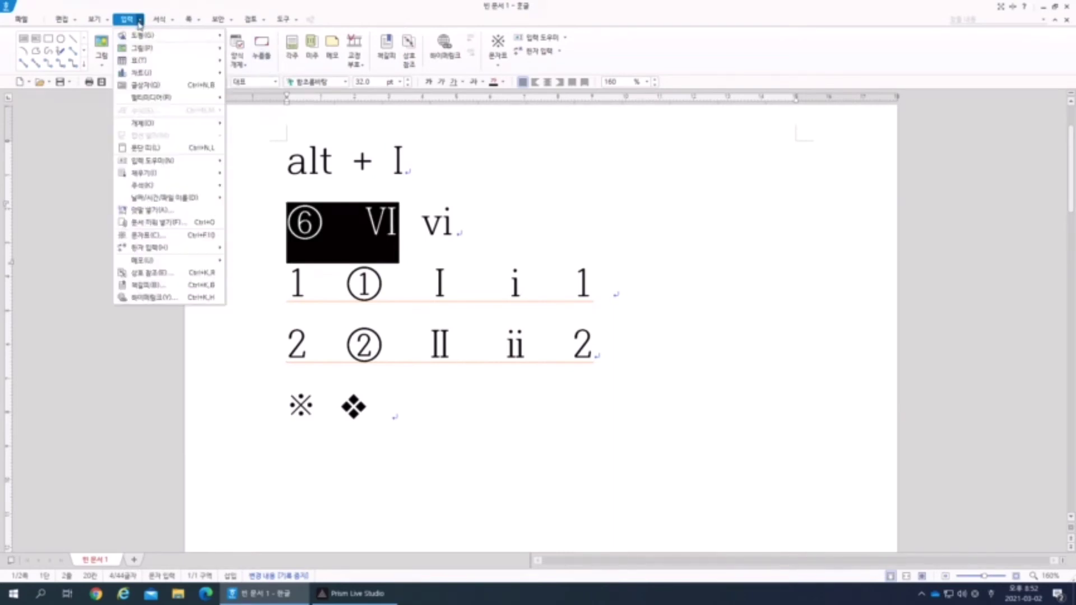
mouse_move(160, 163)
mouse_move(256, 162)
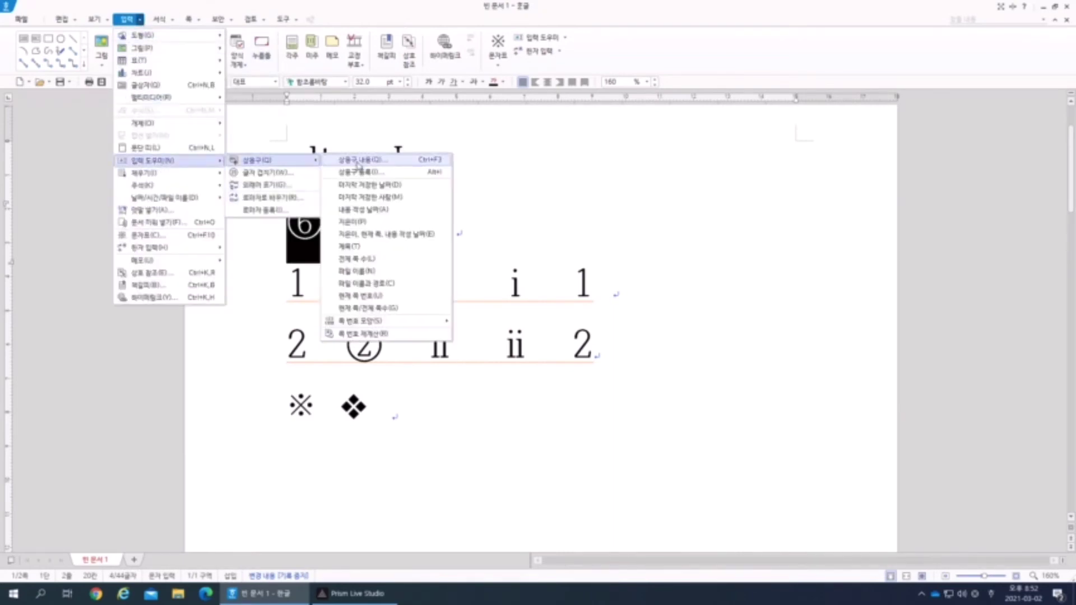
click(357, 162)
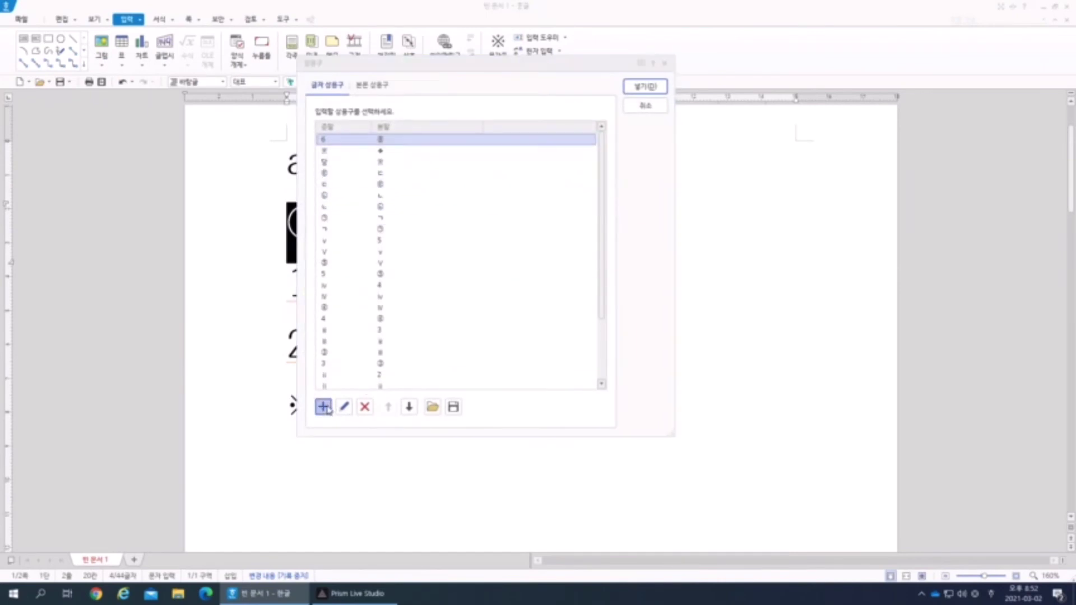
click(323, 407)
text(주소)
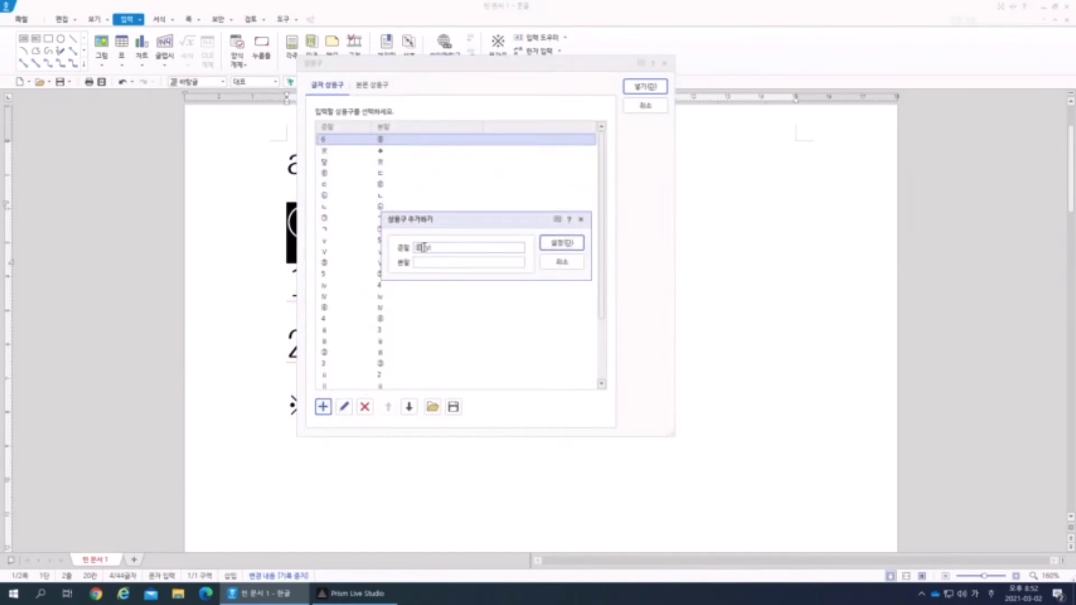
key(BackSpace)
click(439, 264)
text(병)
click(568, 245)
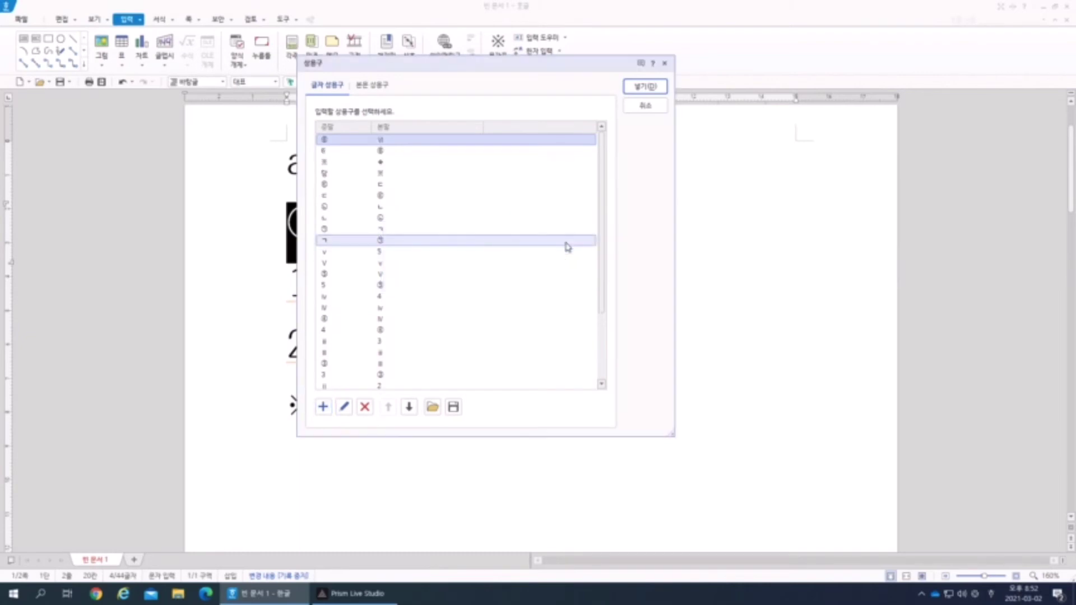
drag(525, 61, 689, 81)
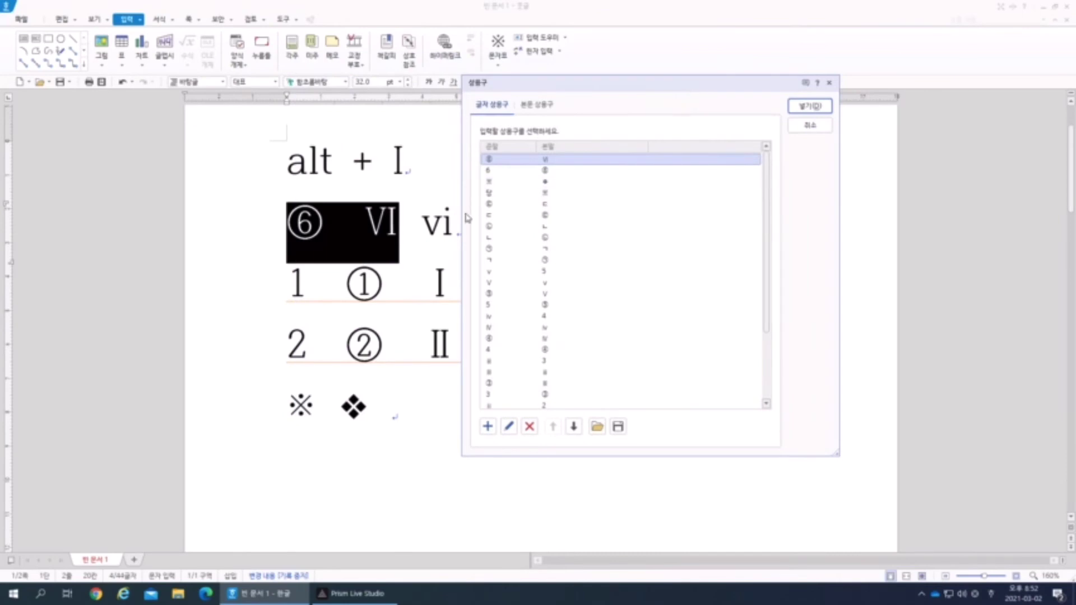
click(807, 106)
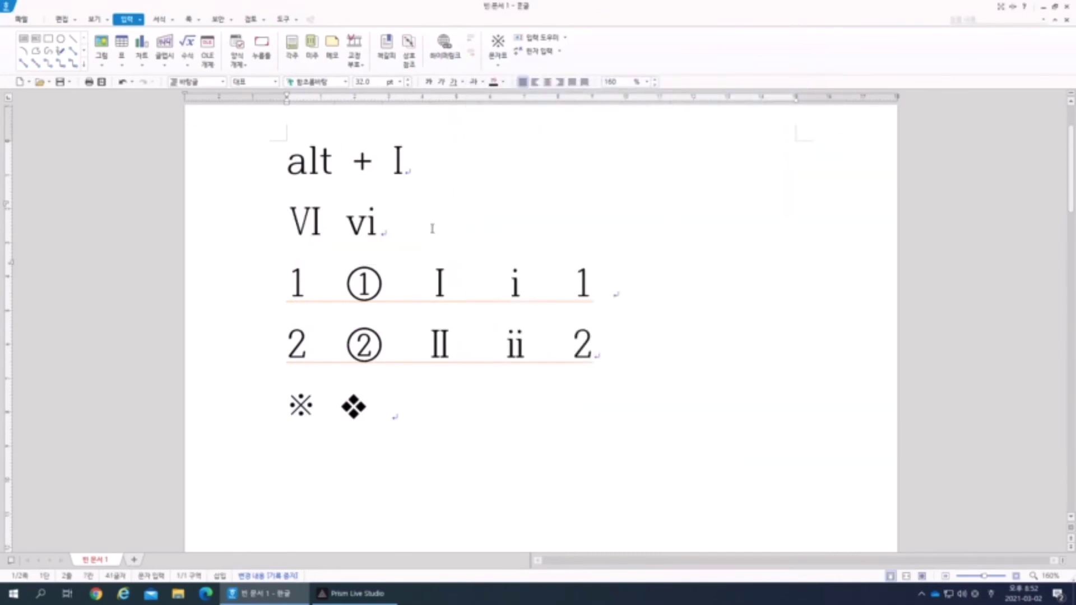
Add a character boilerplate entry with the abbreviation Ⅵ and the expansion ⅵ, and insert it over the selected numerals
click(386, 224)
shift+click(288, 222)
key(ctrl+c)
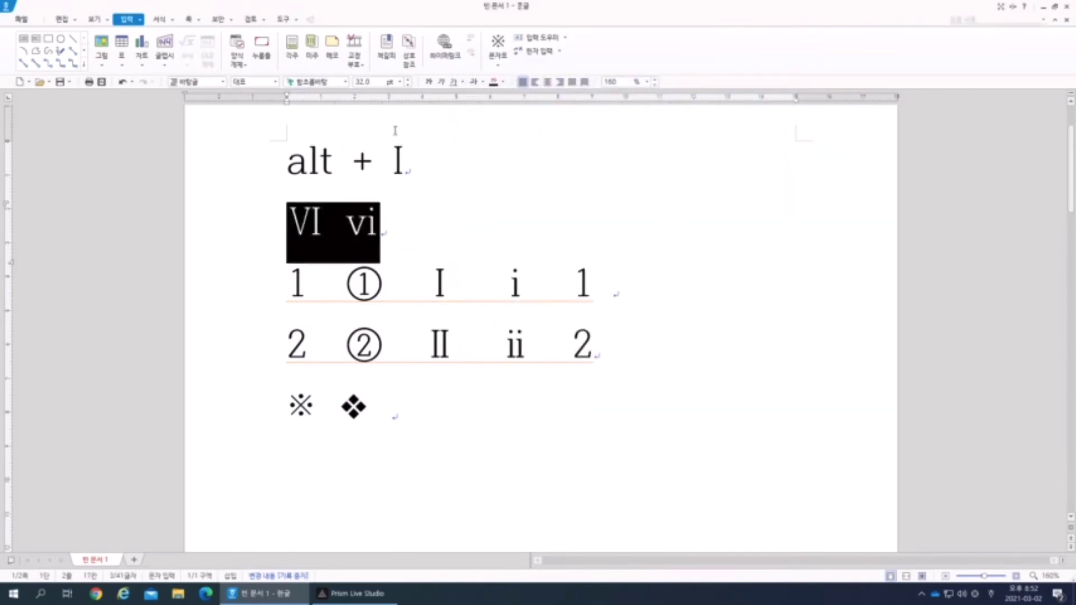
click(138, 20)
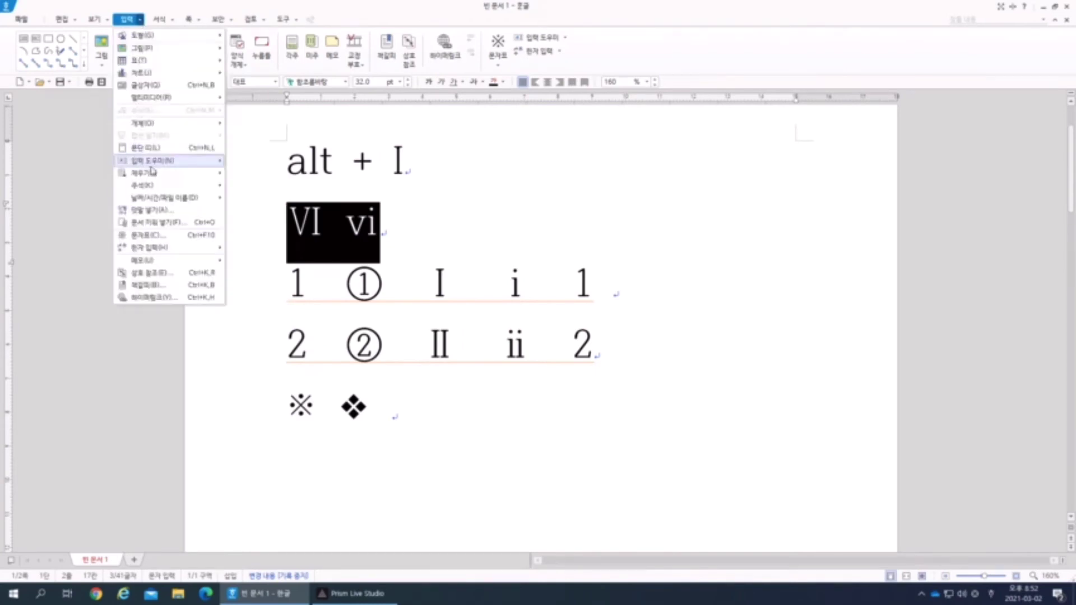
mouse_move(179, 163)
mouse_move(297, 166)
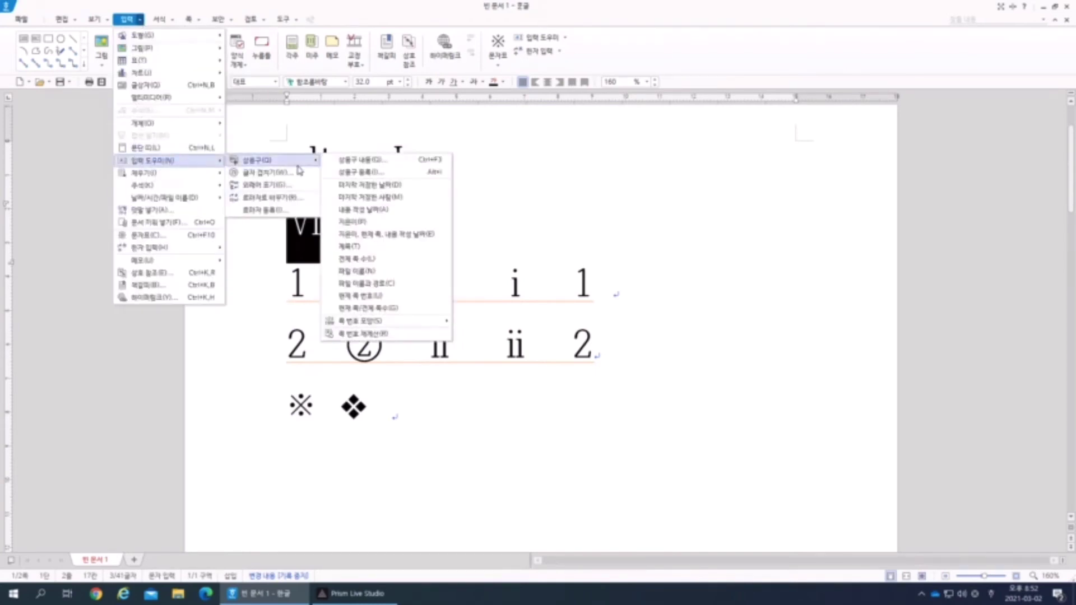
click(375, 162)
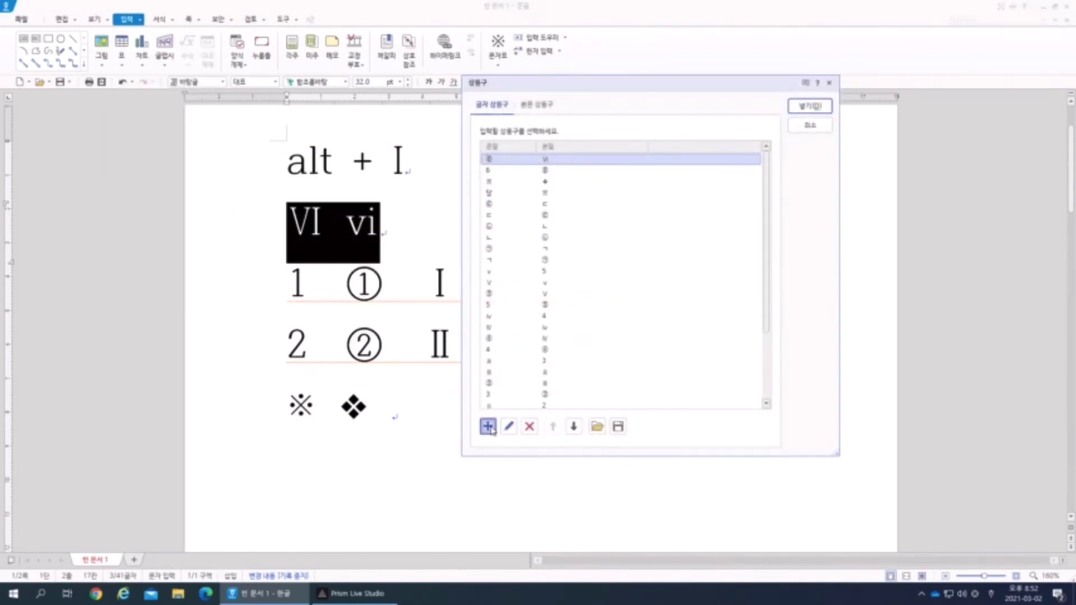
click(488, 427)
key(ctrl+v)
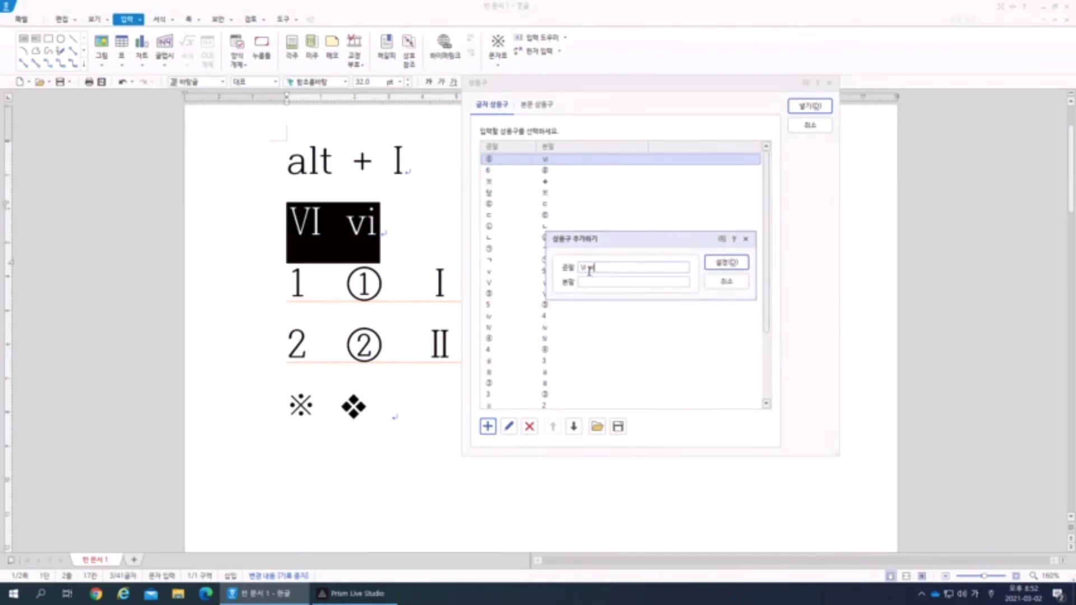
key(BackSpace)
text(vi)
click(727, 263)
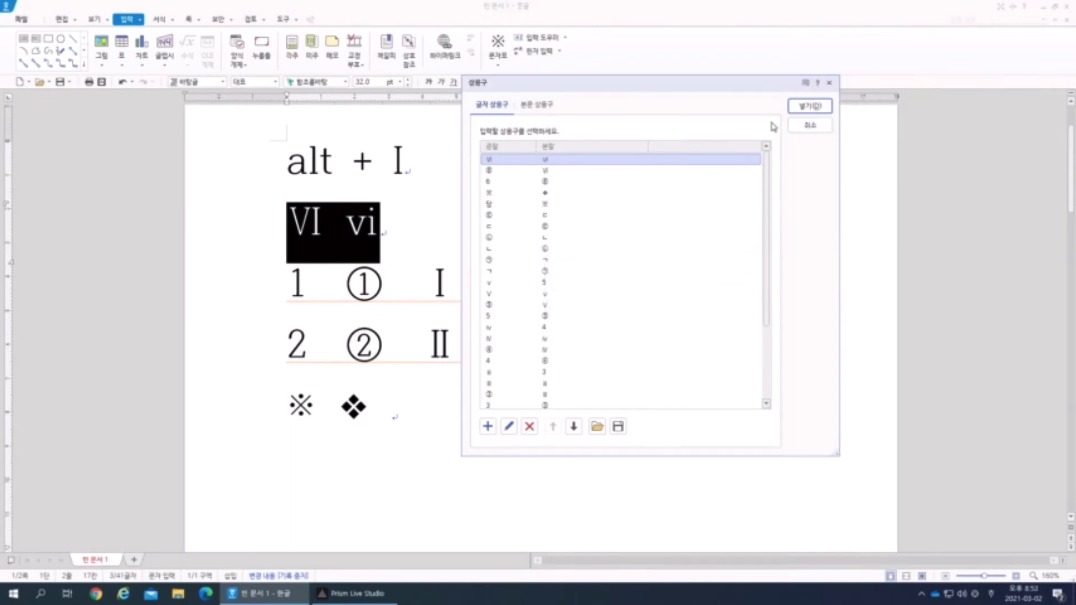
click(822, 107)
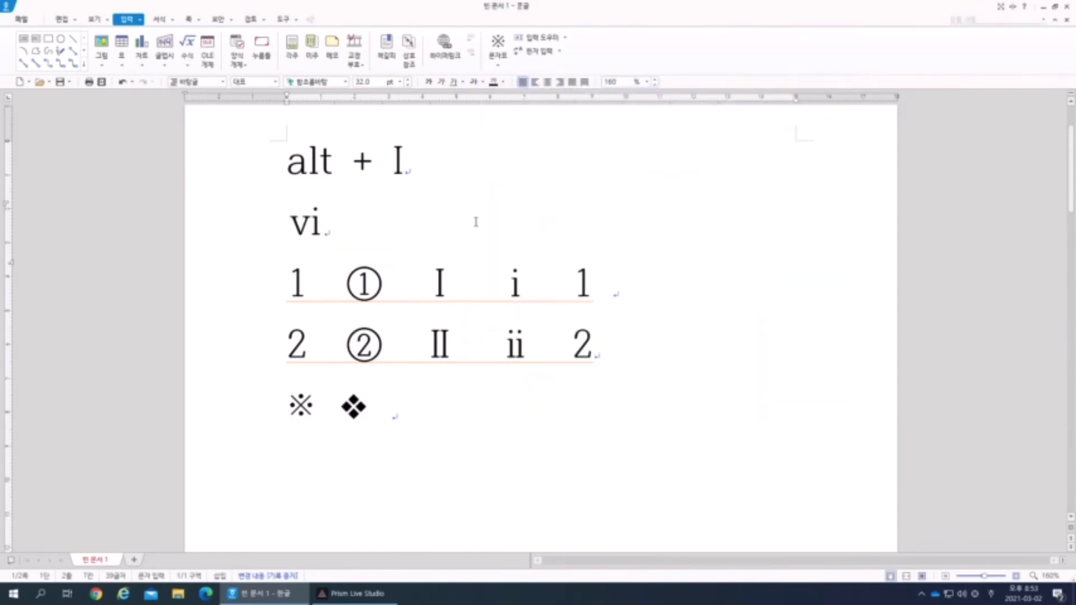
Add a character boilerplate entry with the abbreviation ⅵ and the expansion 6, and insert it over the selected ⅵ
click(273, 224)
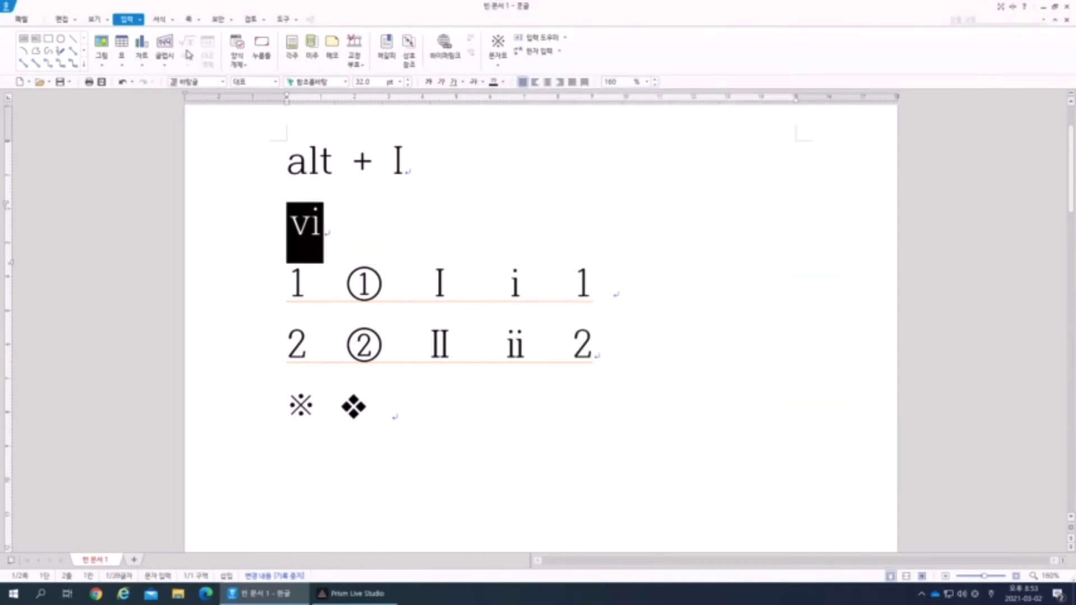
click(139, 22)
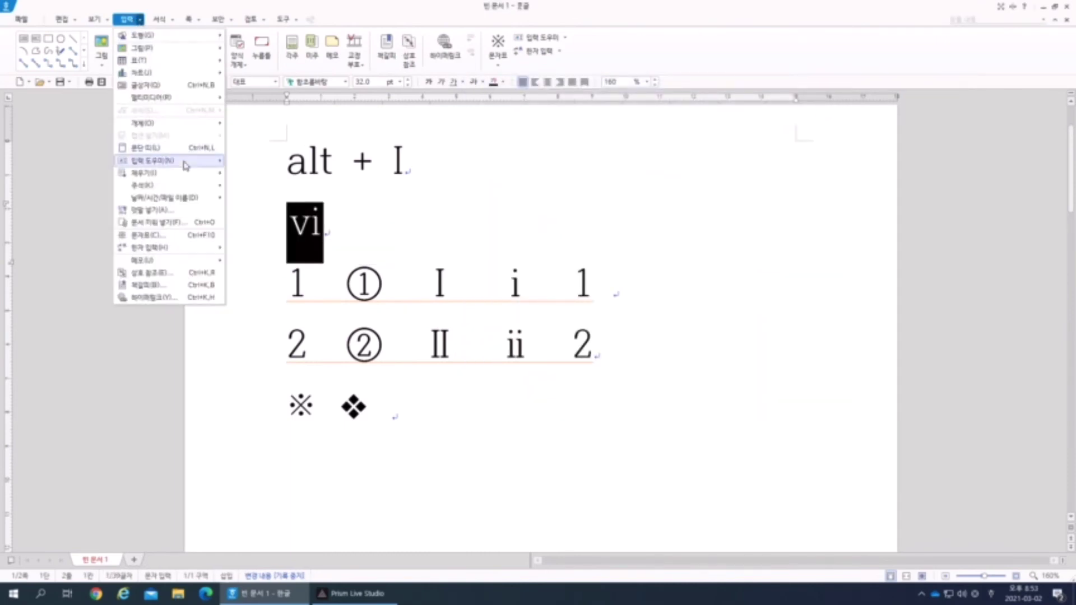
mouse_move(191, 161)
mouse_move(272, 162)
click(359, 161)
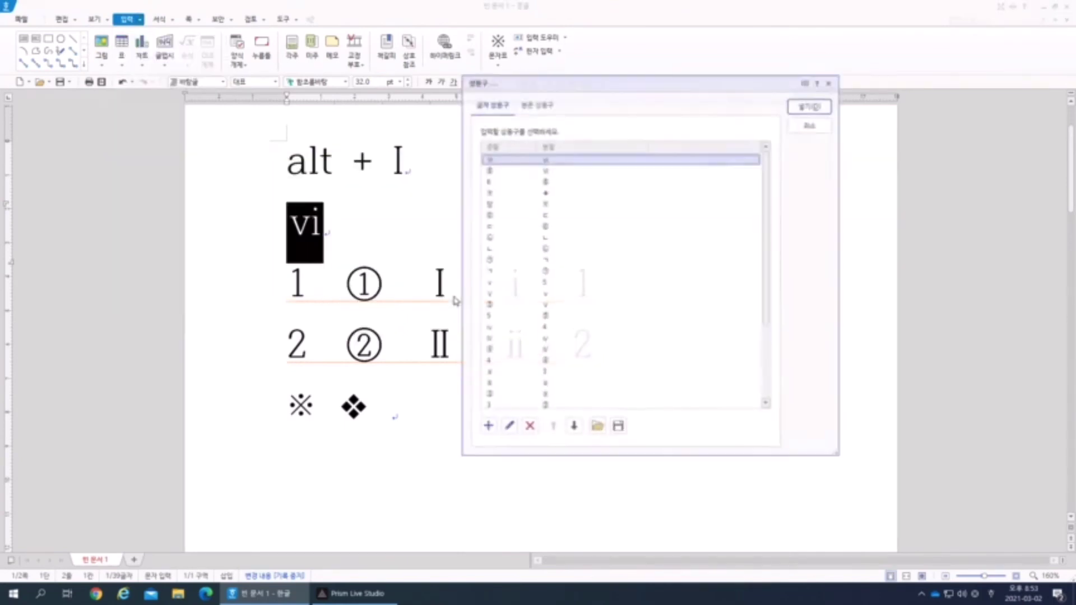
click(488, 428)
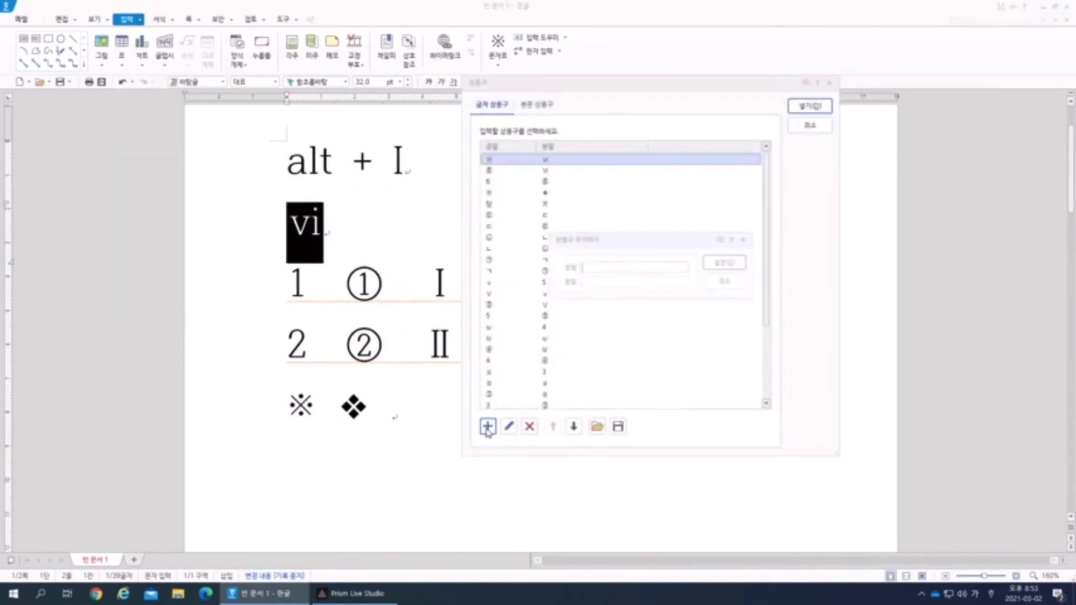
text(vi)
click(612, 285)
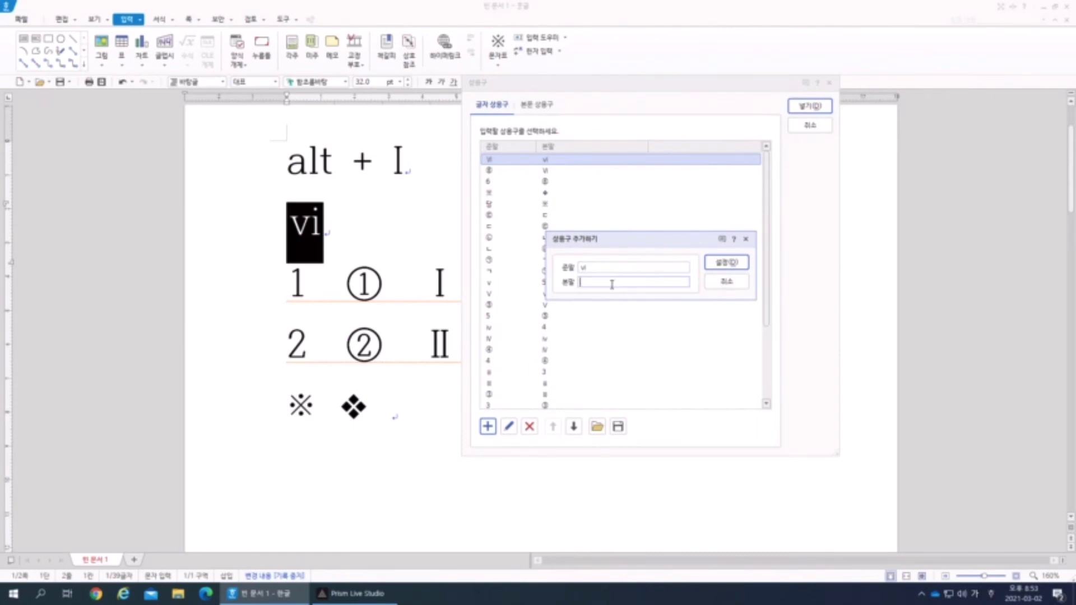
text(6)
click(725, 263)
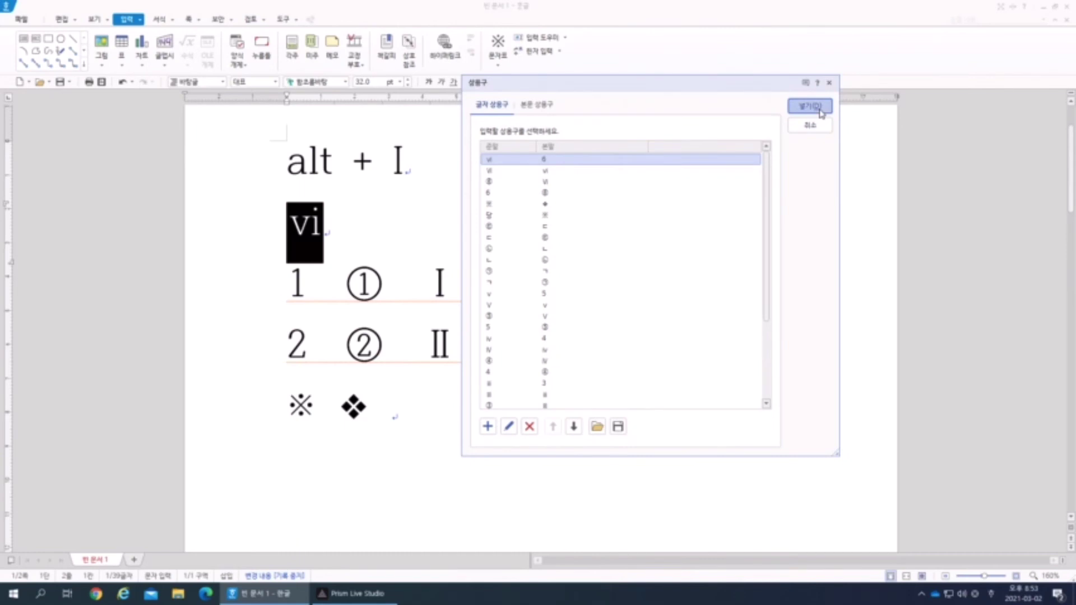
click(810, 105)
key(Down)
key(Home)
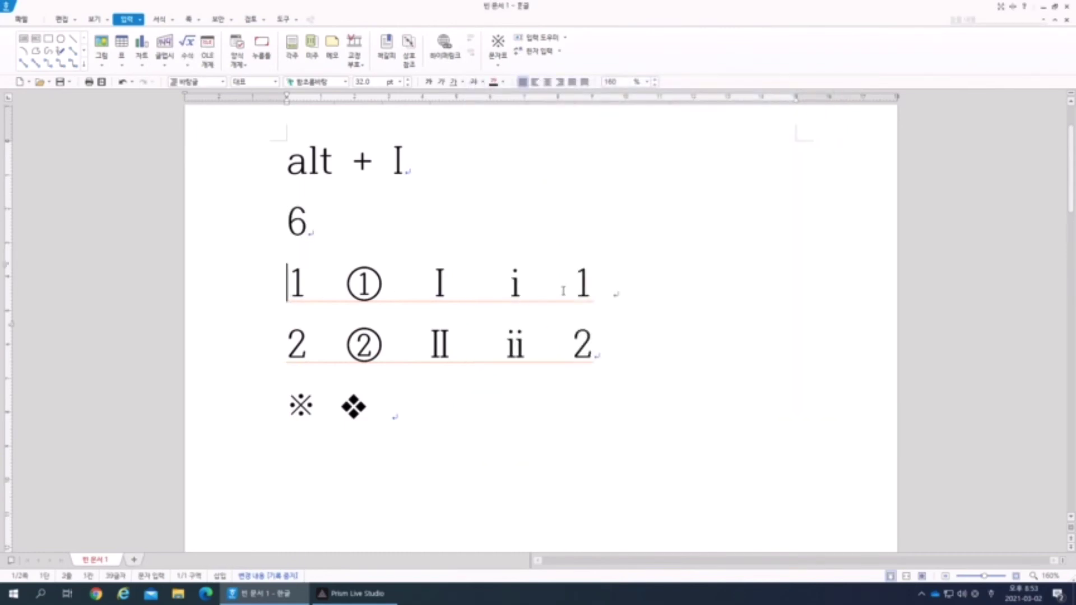
click(565, 291)
click(668, 297)
drag(300, 282, 652, 377)
click(652, 378)
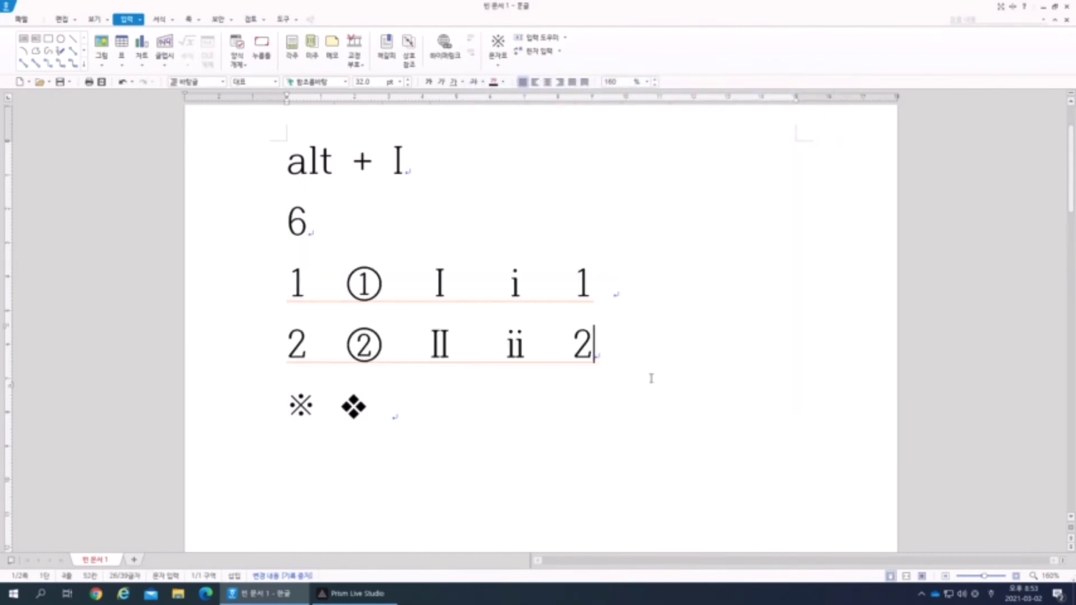
click(440, 219)
click(221, 213)
click(381, 217)
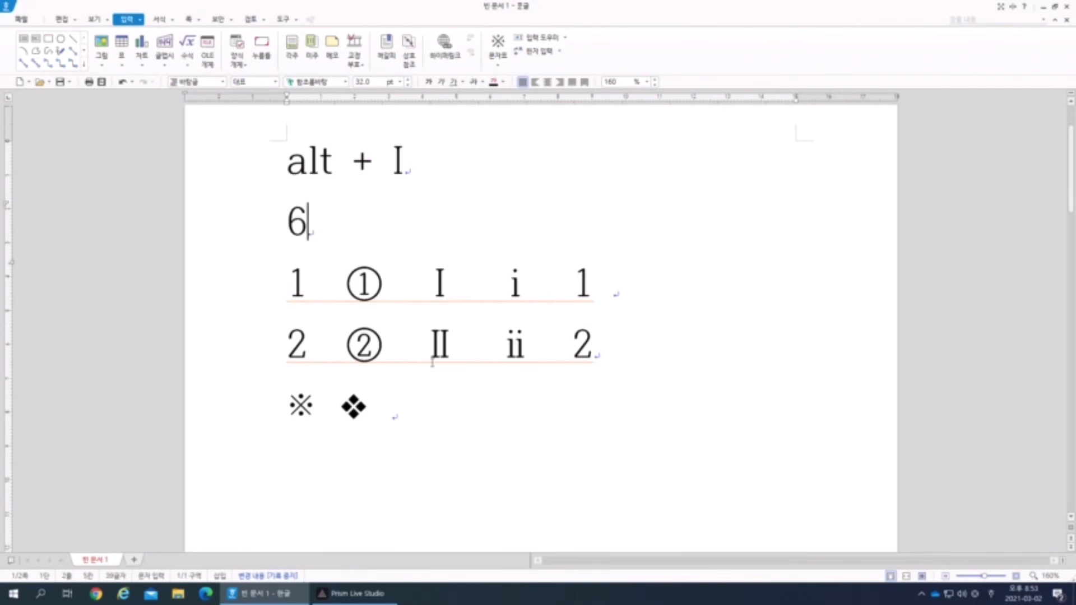
Add three new lines below the ※ ❖ line, enter 6 on the last one and expand it by boilerplate to ⑥
scroll(413, 437, down, 2)
click(449, 387)
key(Return)
key(Return)
key(Return)
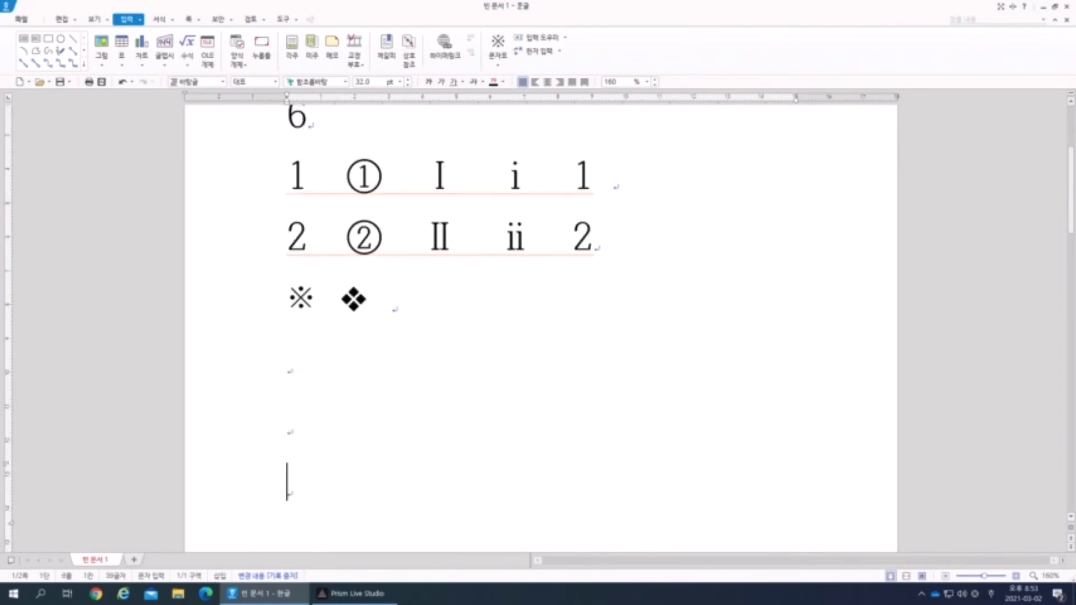
text(6)
key(alt+F10)
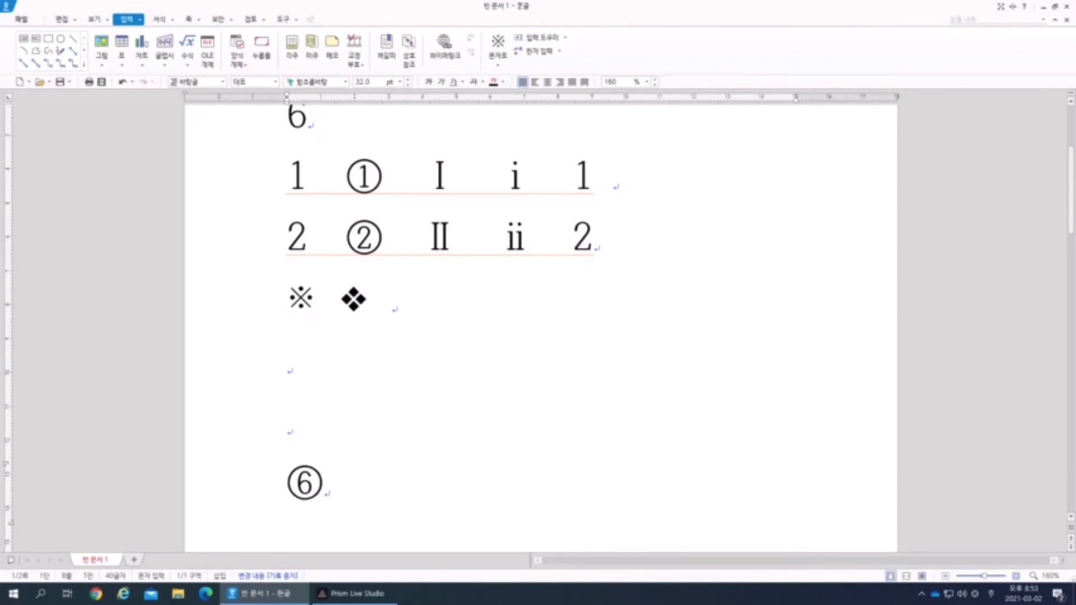
Expand the ⑥ by boilerplate repeatedly, cycling through Ⅵ, ⅵ and 6 and ending on ⑥
key(alt+F10)
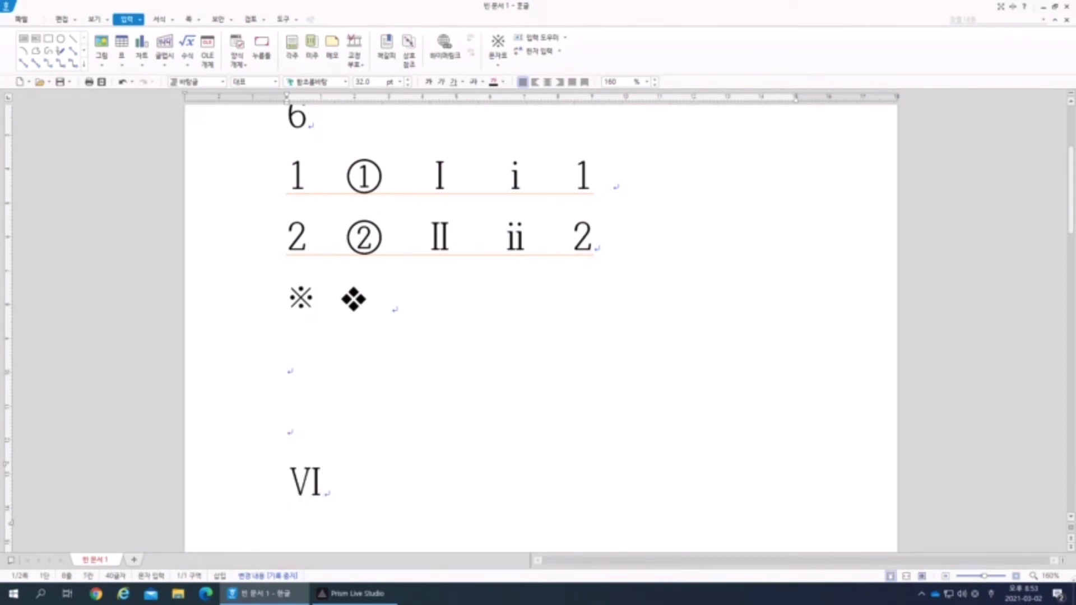
key(alt+F10)
key(alt+F10)
key(alt+F10)
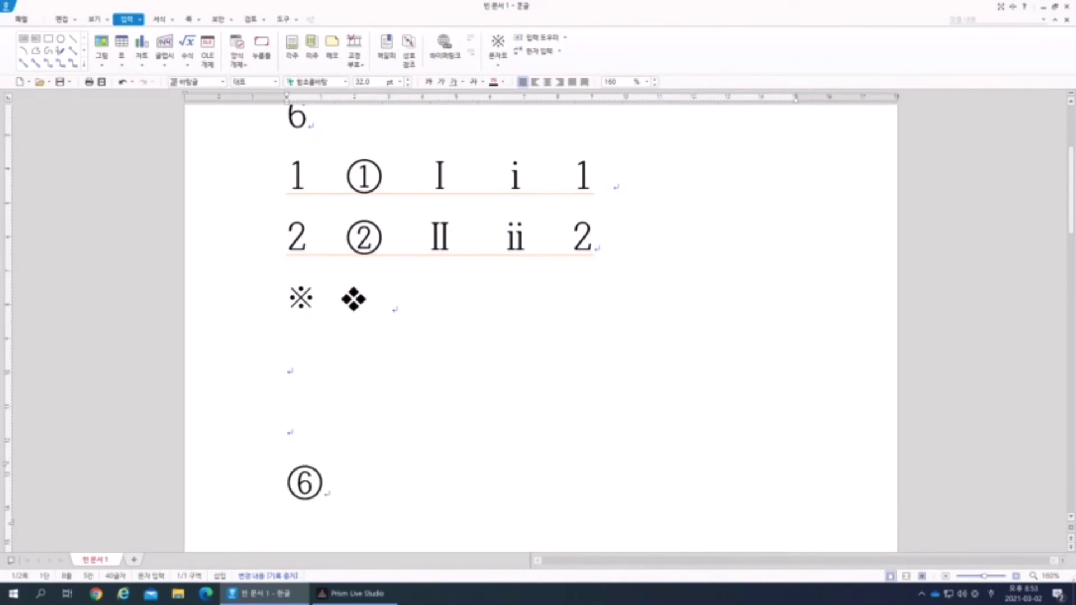
key(alt+F10)
key(alt+F10)
key(alt+F10)
key(alt+F10)
key(alt+F10)
key(alt+F10)
key(alt+F10)
key(alt+F10)
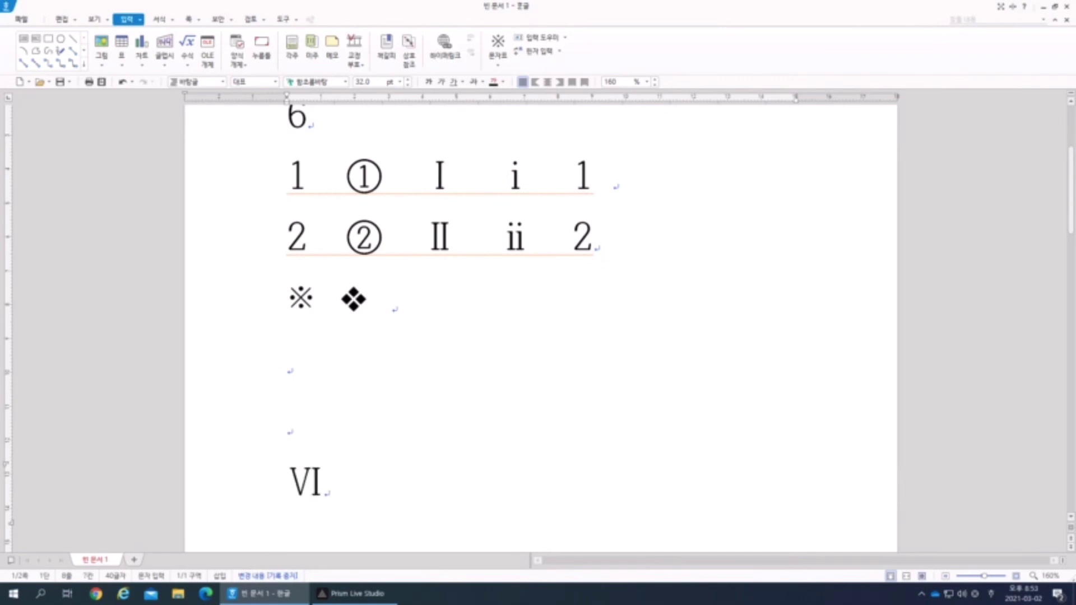
key(alt+F10)
key(alt+F10)
key(alt+F10)
key(alt+F10)
key(alt+F10)
key(alt+F10)
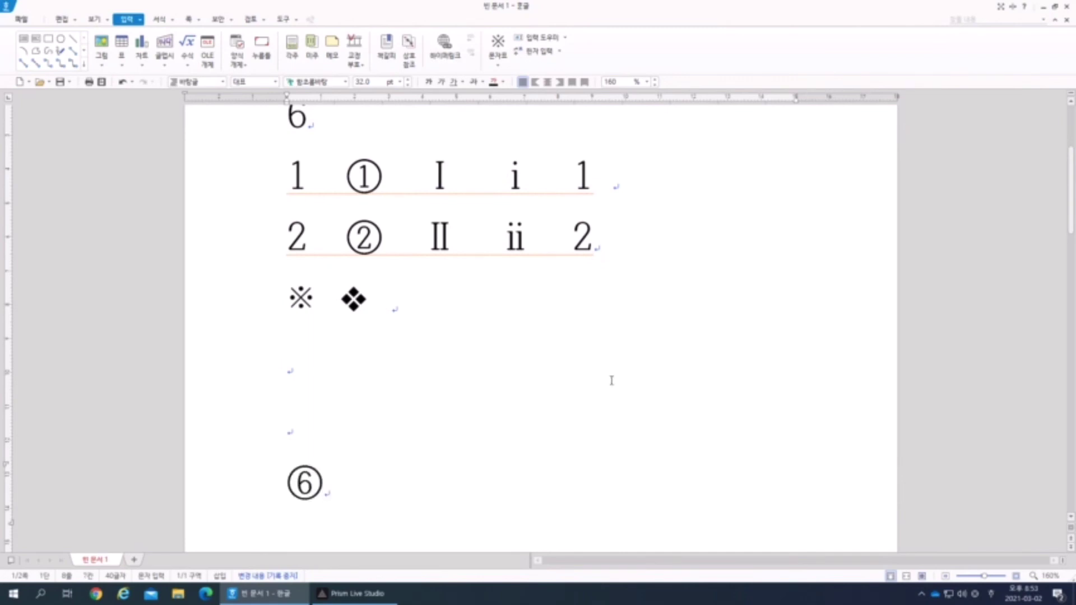
scroll(610, 380, down, 1)
scroll(605, 382, up, 1)
click(230, 177)
click(498, 177)
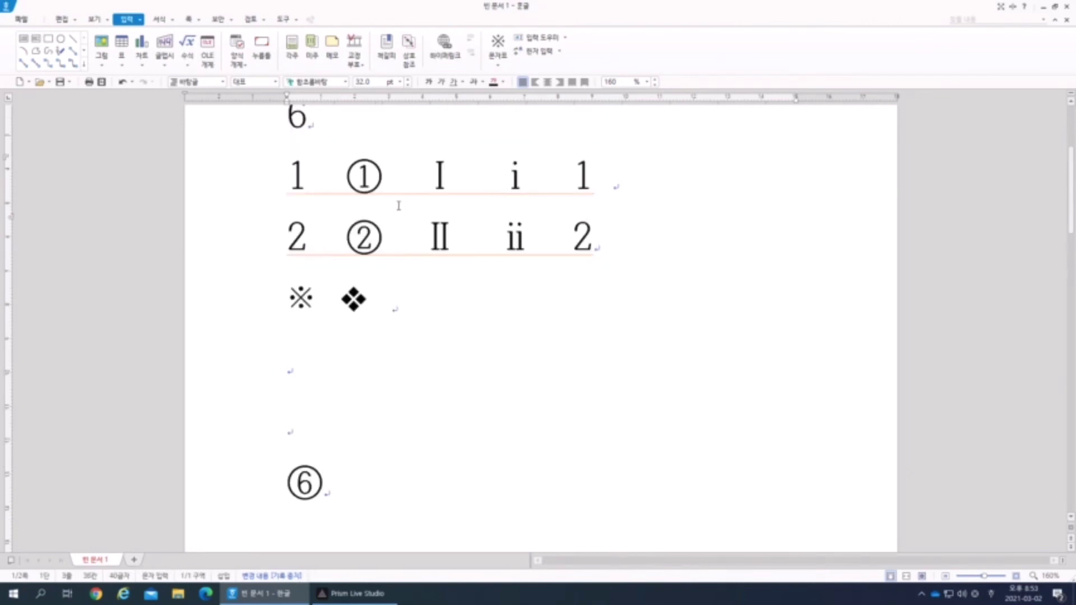
scroll(489, 300, up, 2)
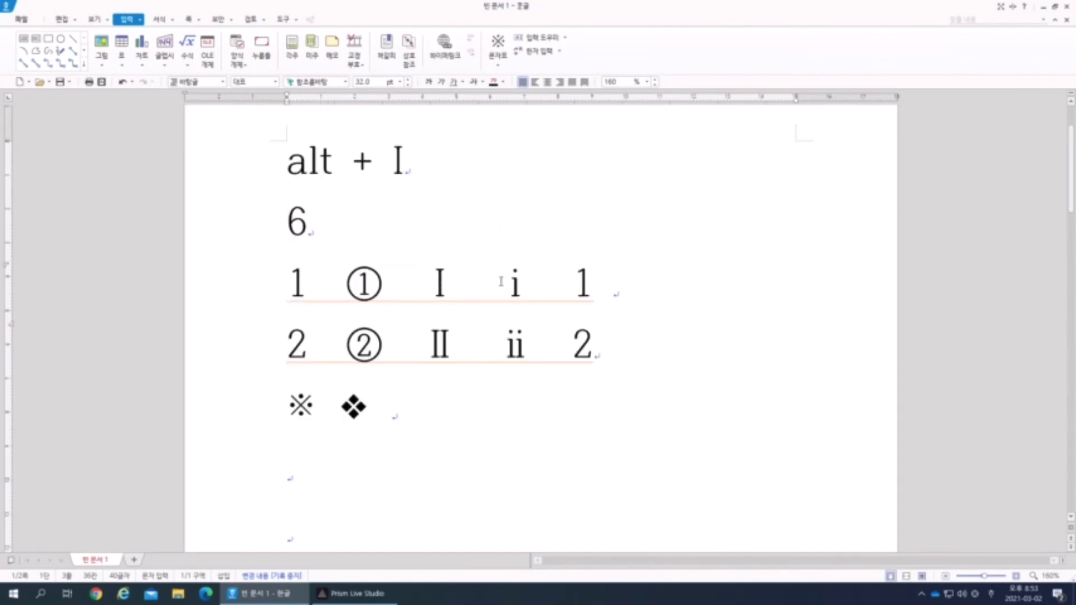
click(437, 280)
drag(466, 421, 280, 166)
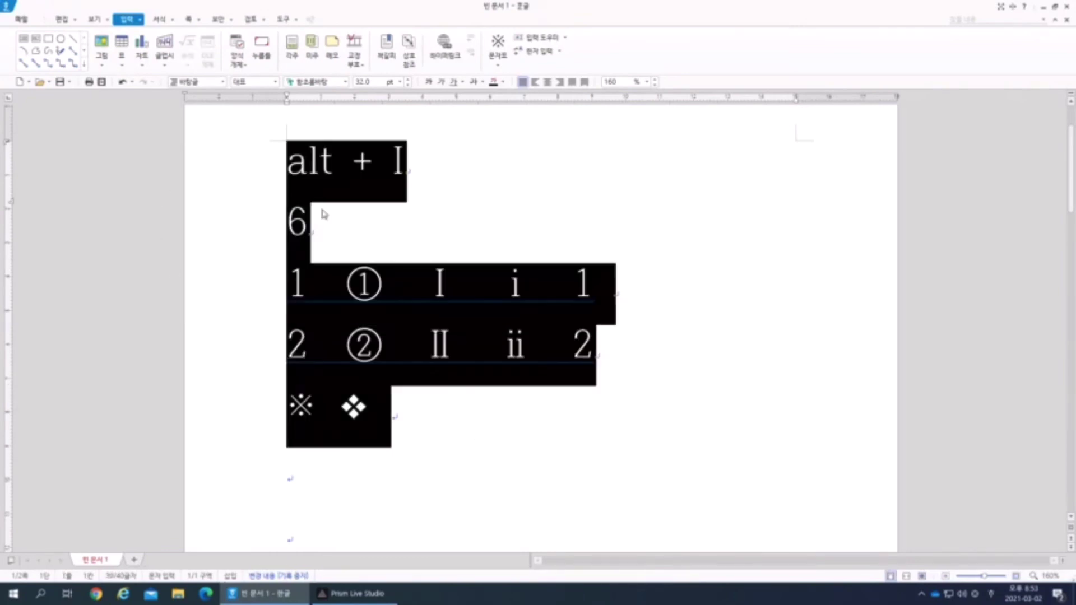
click(560, 221)
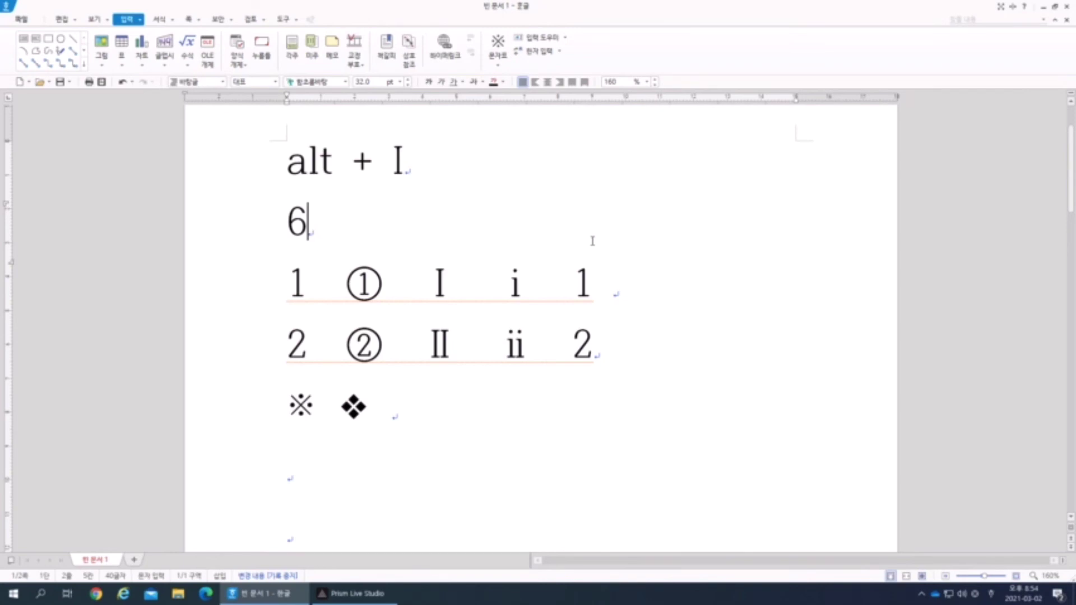
click(786, 368)
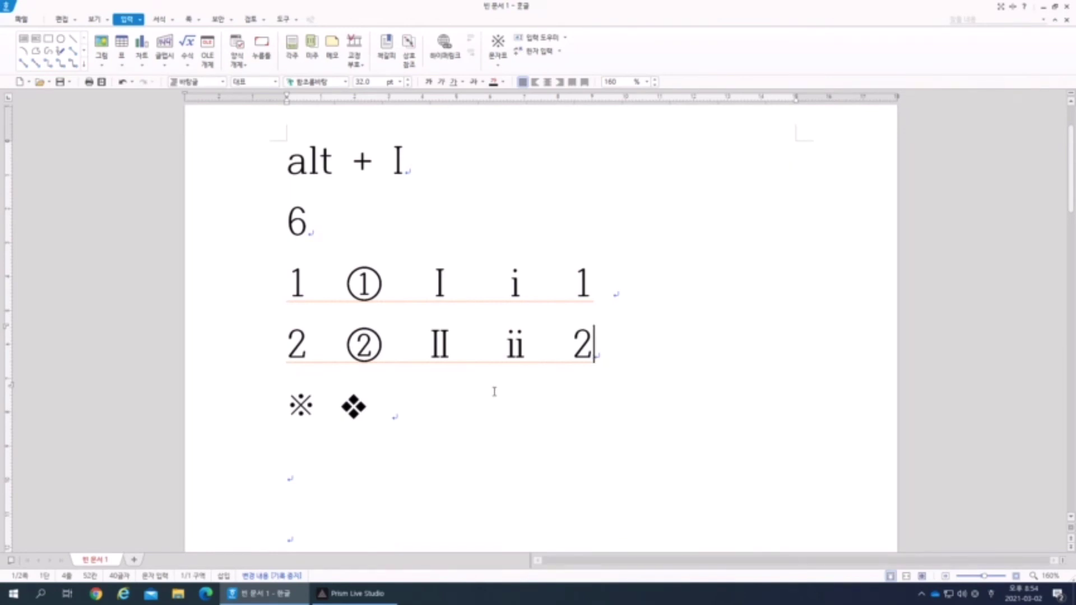
drag(211, 293, 213, 387)
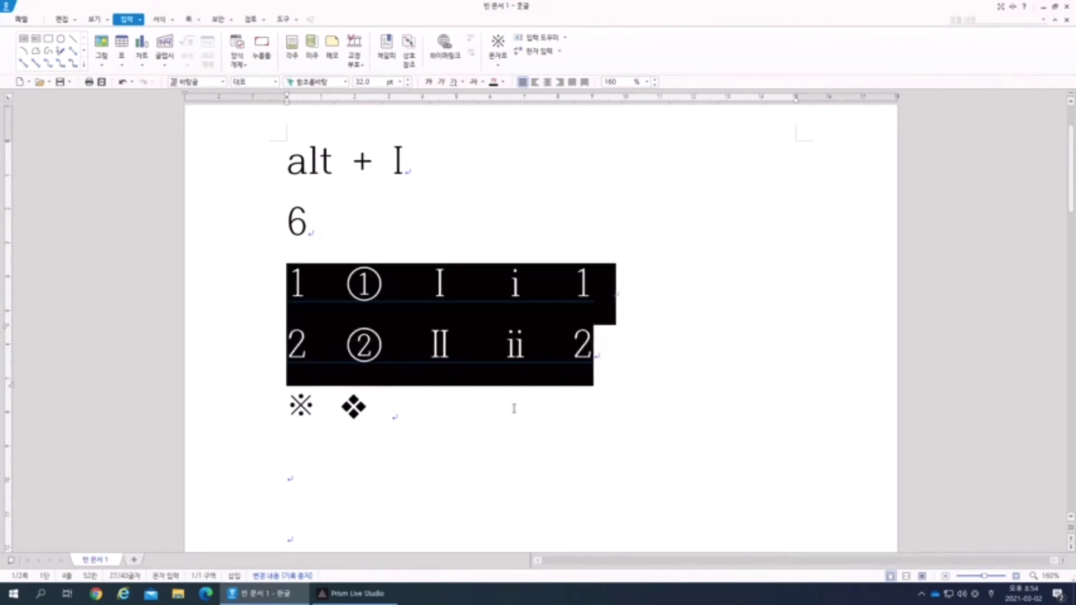
click(710, 407)
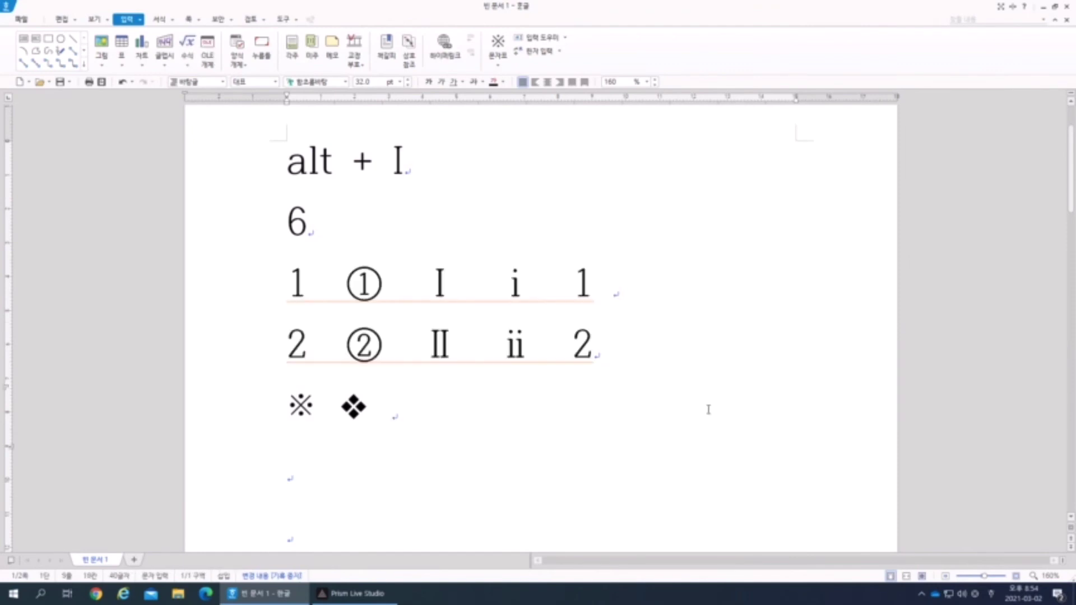